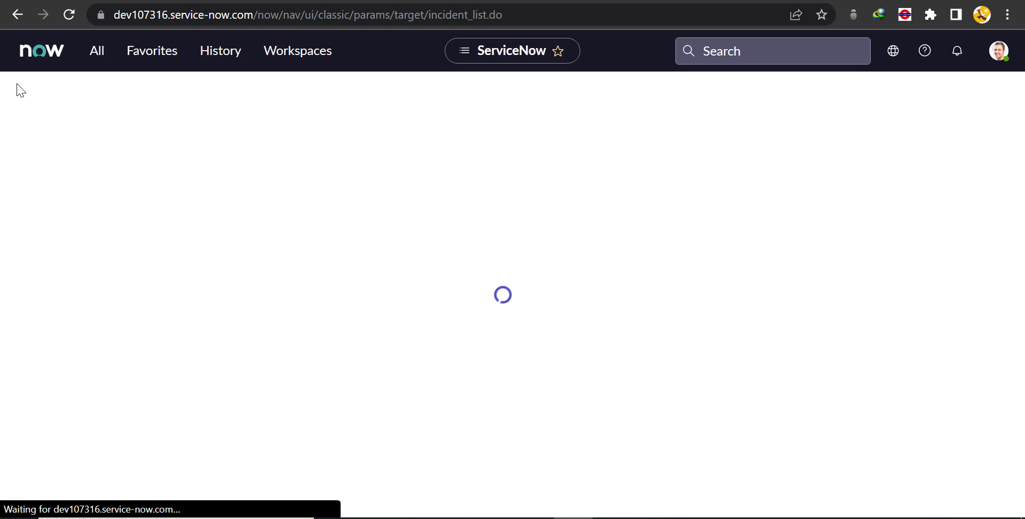
Step: Look over the form of incident INC0009009 from the incident list and return to the list
right_click(321, 1)
click(397, 75)
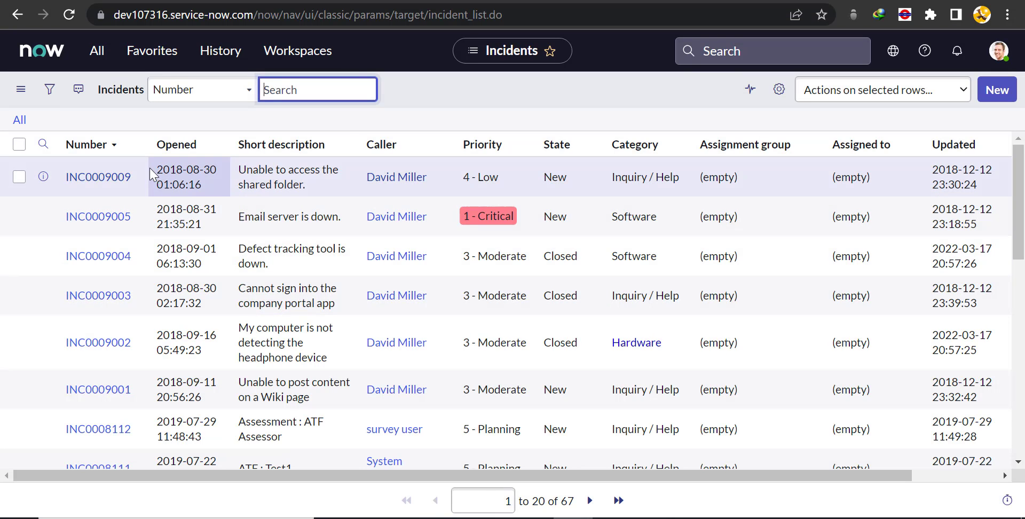
click(105, 179)
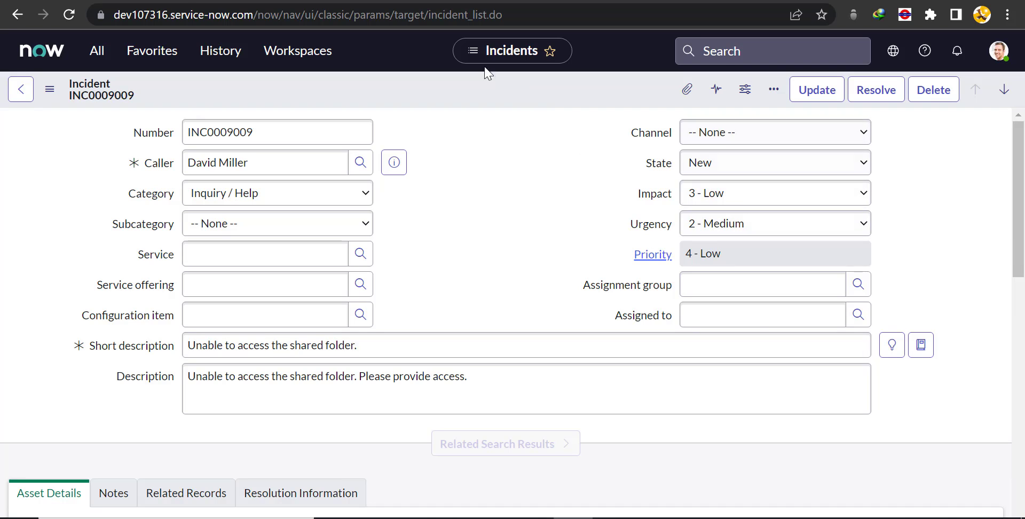
key(alt+Left)
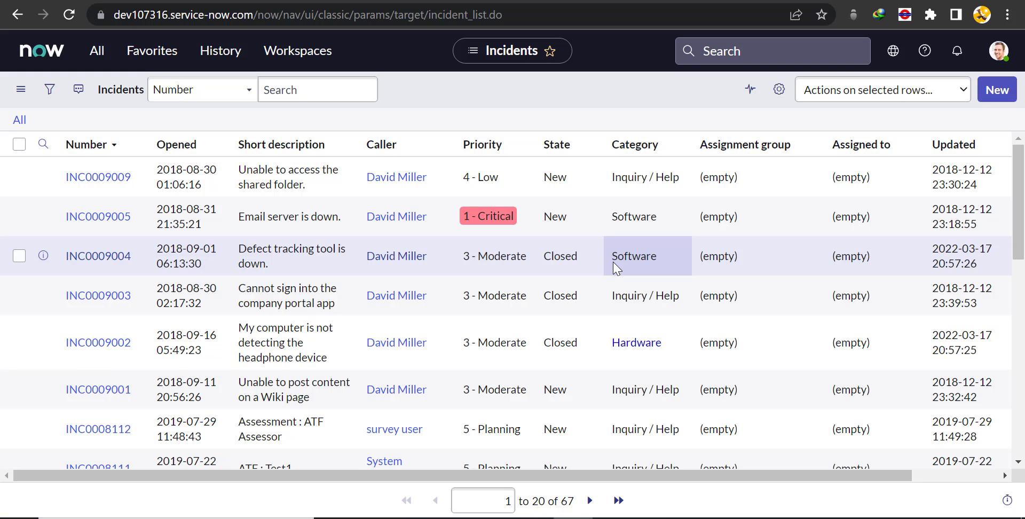
Step: Open the Plugins page and search all applications for "process flow" to check the Process Flow Formatter plugin
click(97, 55)
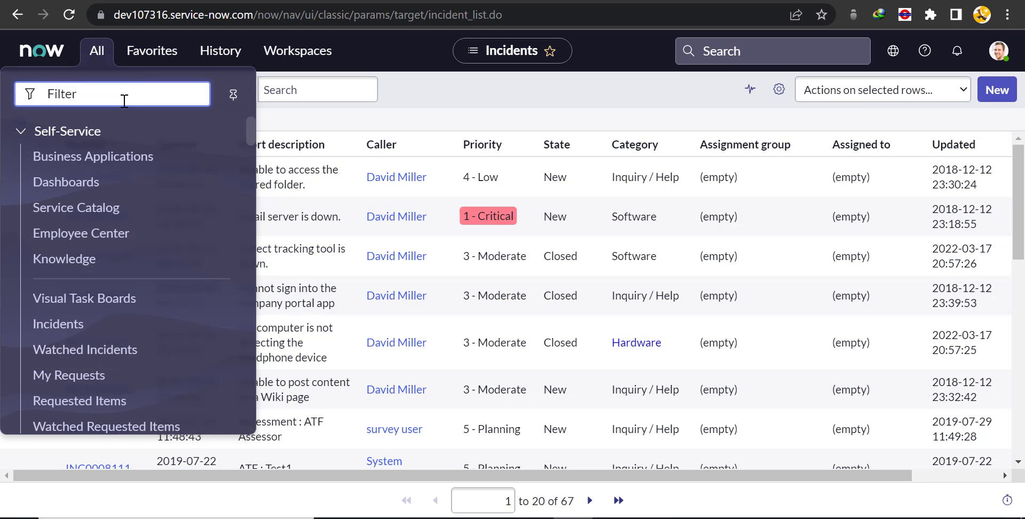
text(plugin)
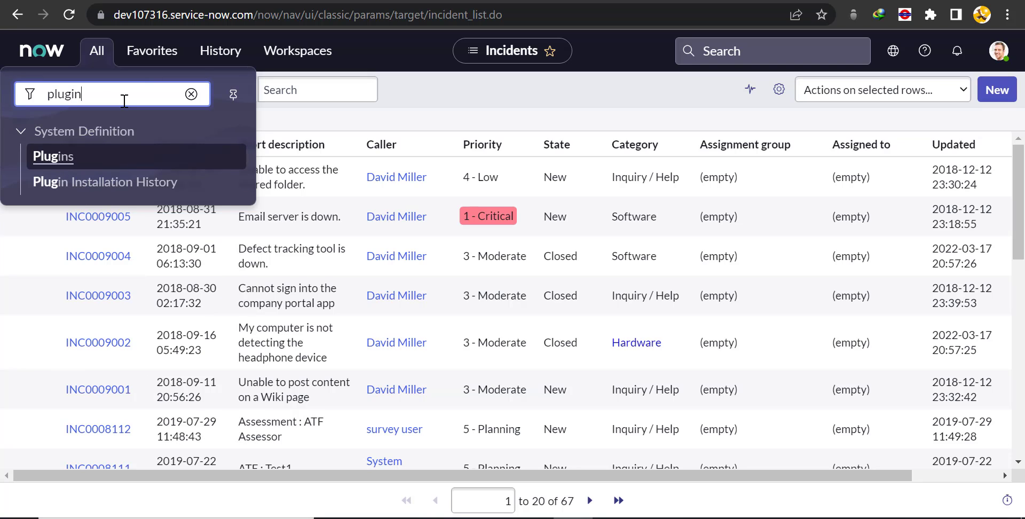
click(58, 156)
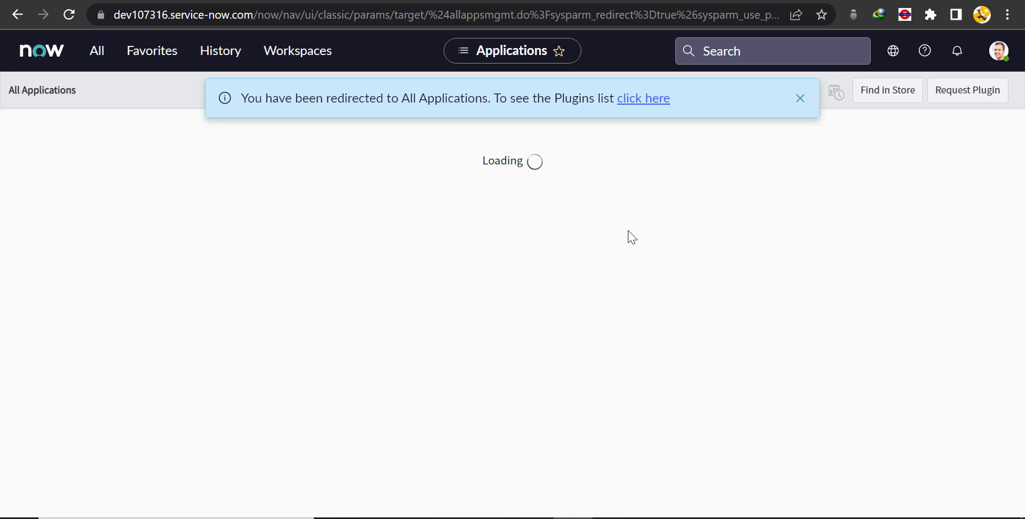
click(799, 141)
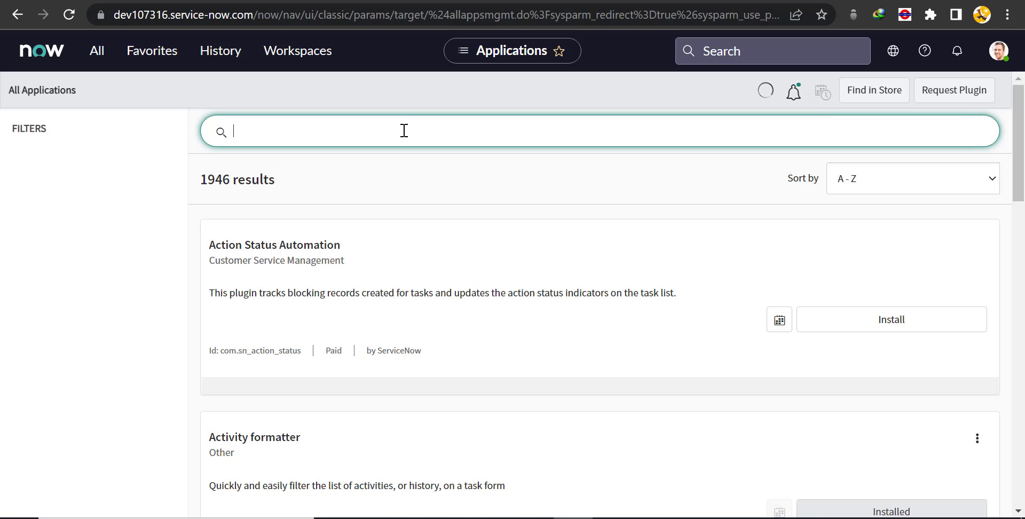
text(ces)
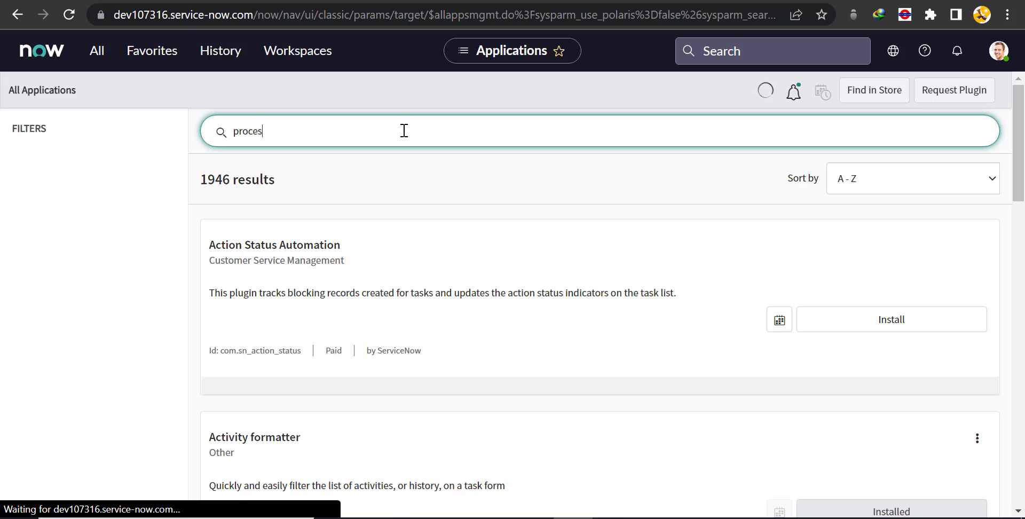
text(s flow)
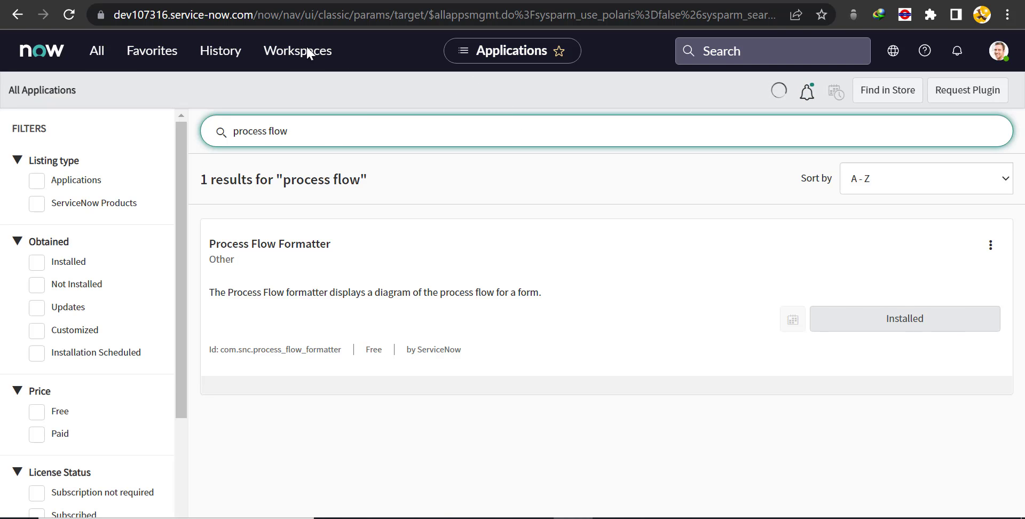
Step: Pin the application navigator, filter it by "process flow" and open the Process Flow module under System UI
click(96, 60)
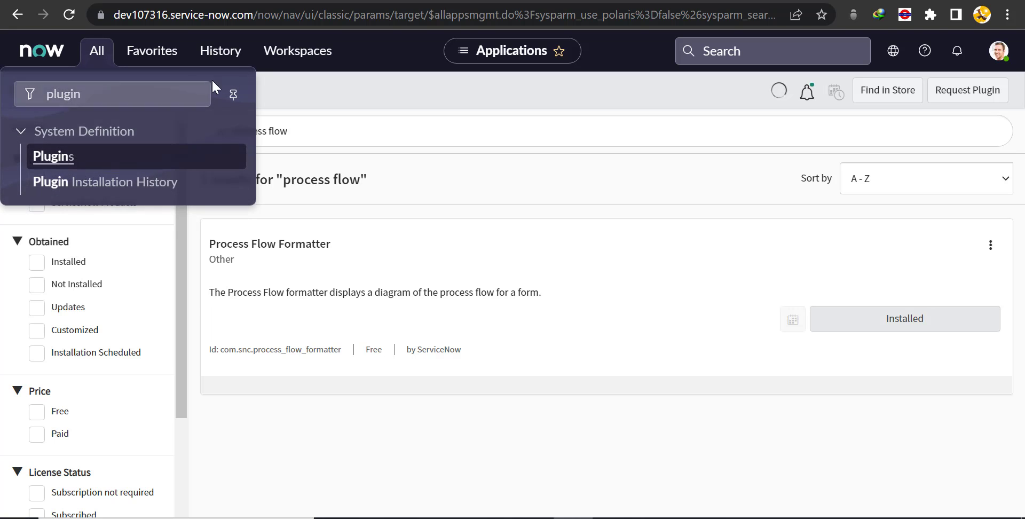
click(233, 96)
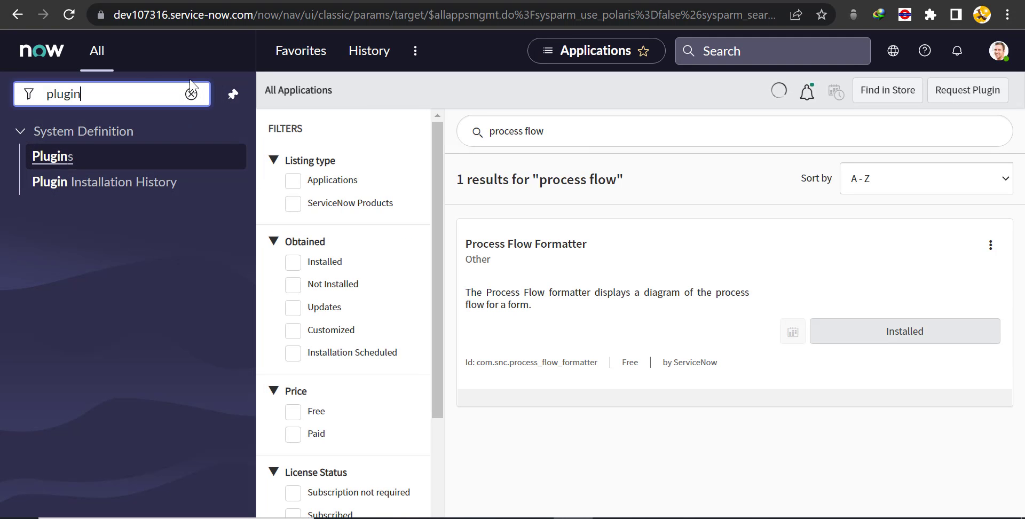
click(193, 94)
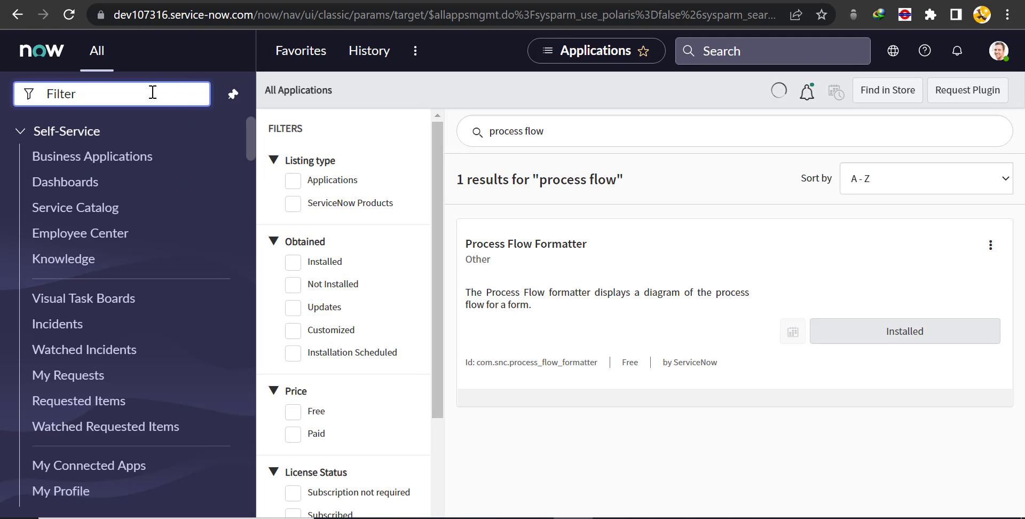
text(process flow)
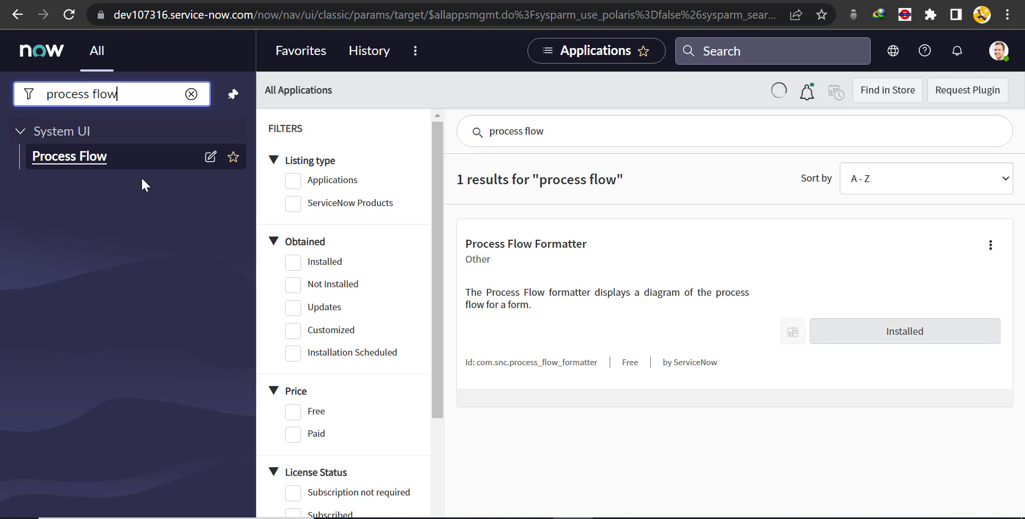
click(76, 170)
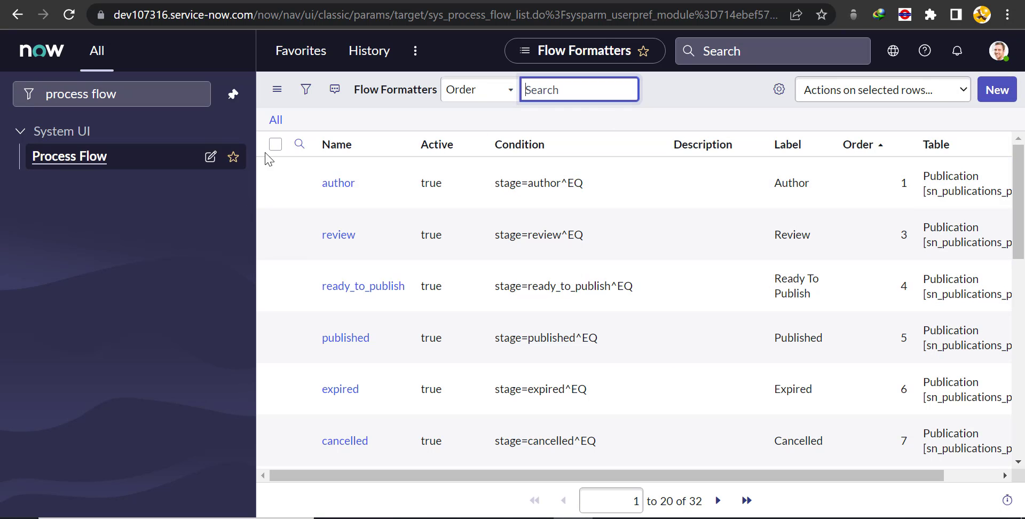
Step: Start a new Flow Formatter record and set its table to Incident [incident]
click(996, 91)
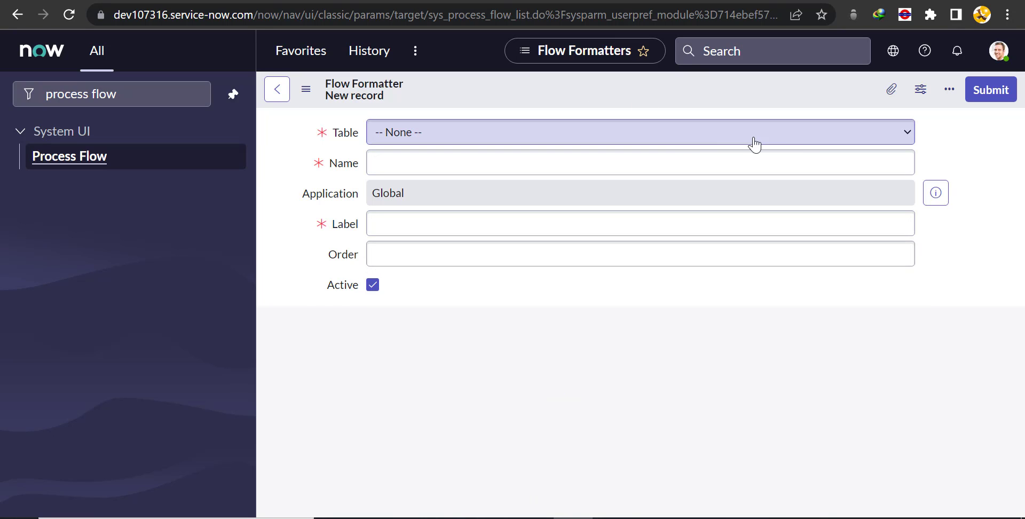
click(816, 141)
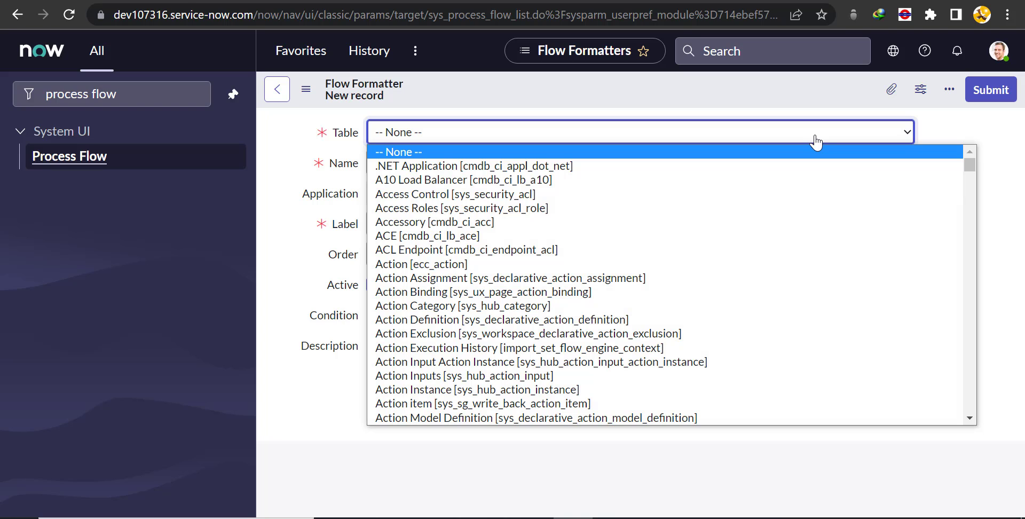
key(a)
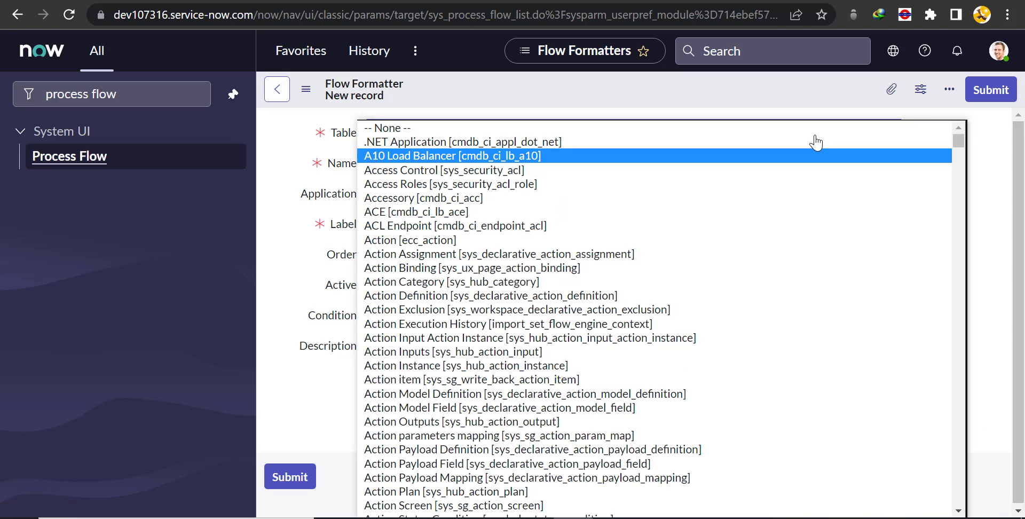
key(i)
key(b)
key(Down)
key(Down)
key(Down)
key(Down)
key(Down)
key(Down)
key(Down)
key(Down)
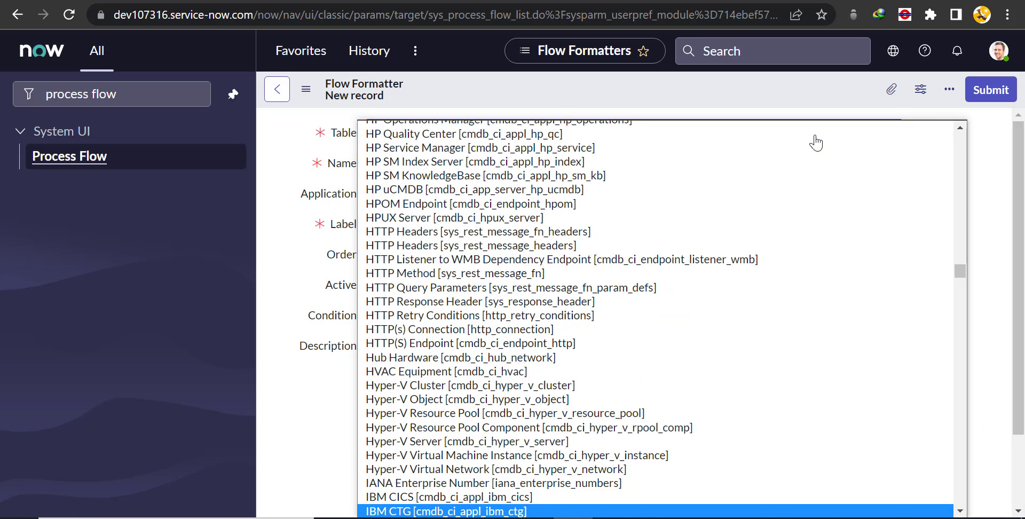
key(Down)
key(Down)
key(Down)
key(Down)
key(Down)
key(Down)
key(Down)
key(Down)
key(Down)
key(Down)
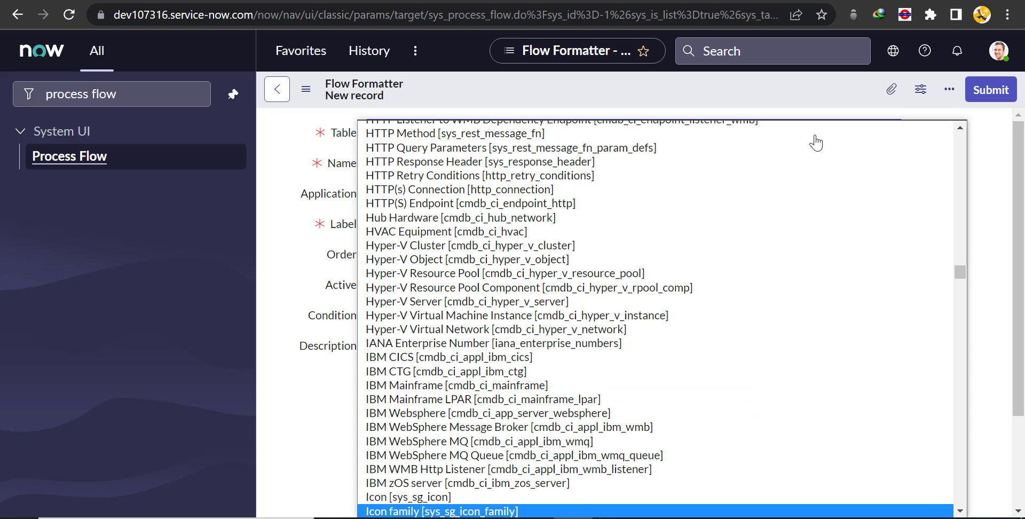
key(Down)
key(Down)
key(Down)
key(Down)
key(Down)
key(Down)
key(Down)
key(Down)
key(Down)
key(Down)
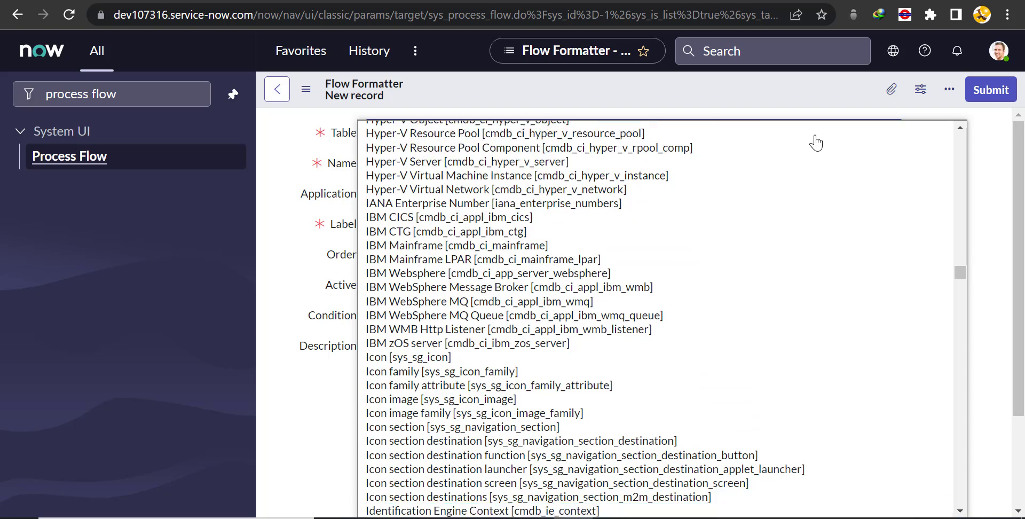
key(Down)
key(Down)
key(Down)
key(Down)
key(Down)
key(Down)
key(Down)
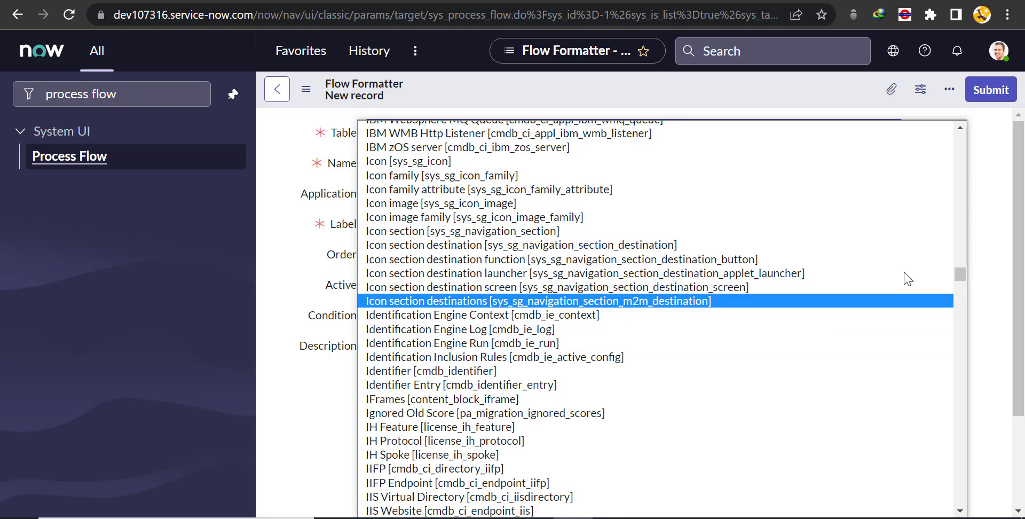
drag(958, 274, 960, 283)
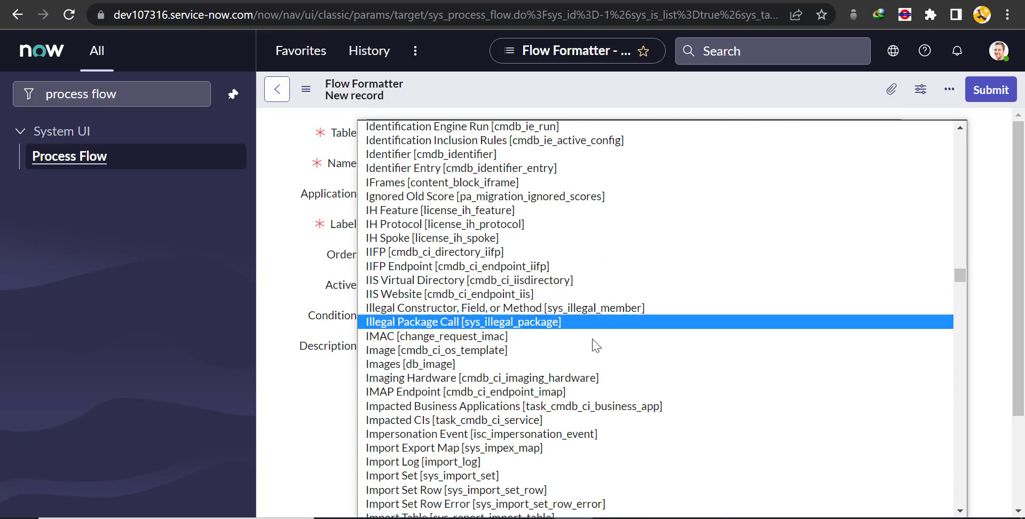
scroll(590, 368, up, 3)
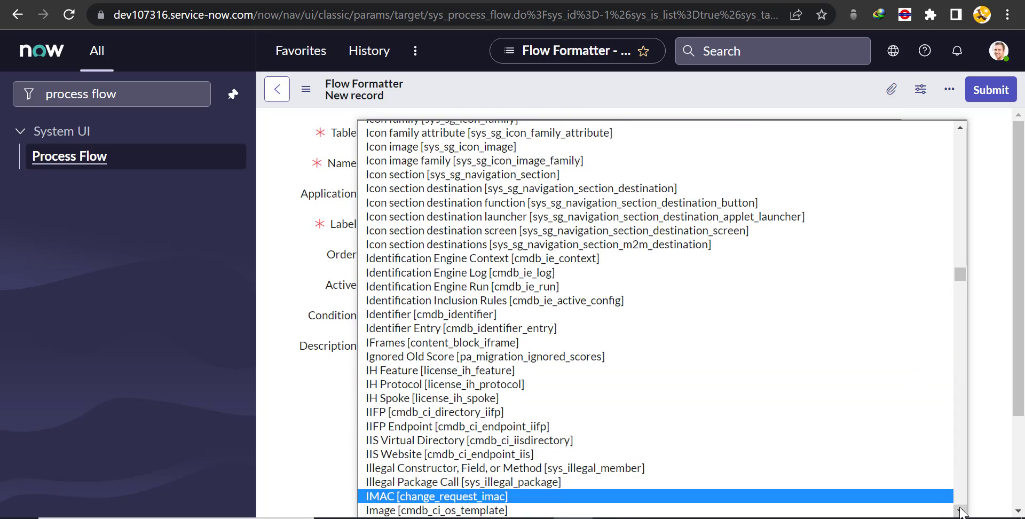
drag(959, 511, 961, 511)
click(676, 445)
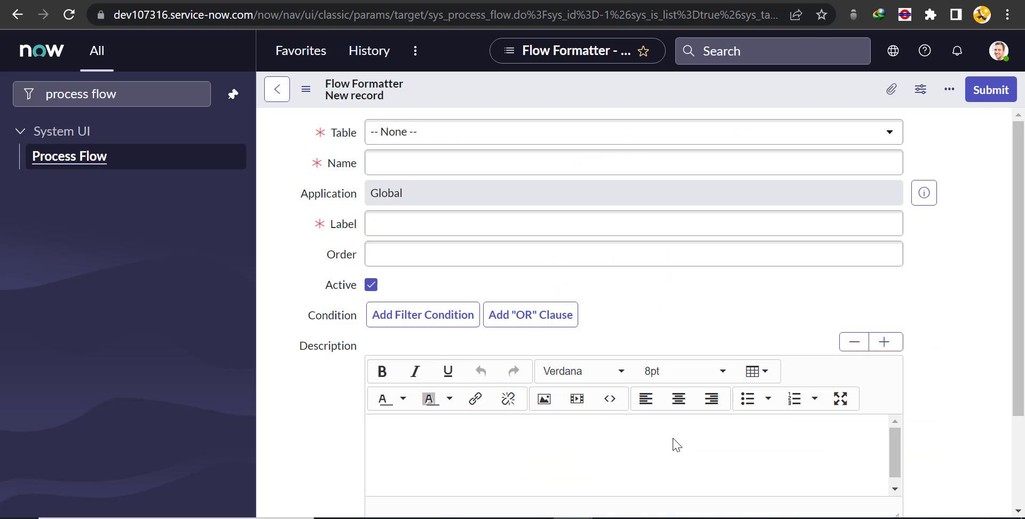
Step: Give the flow formatter the name "new", the label "New" and the order 100
click(468, 167)
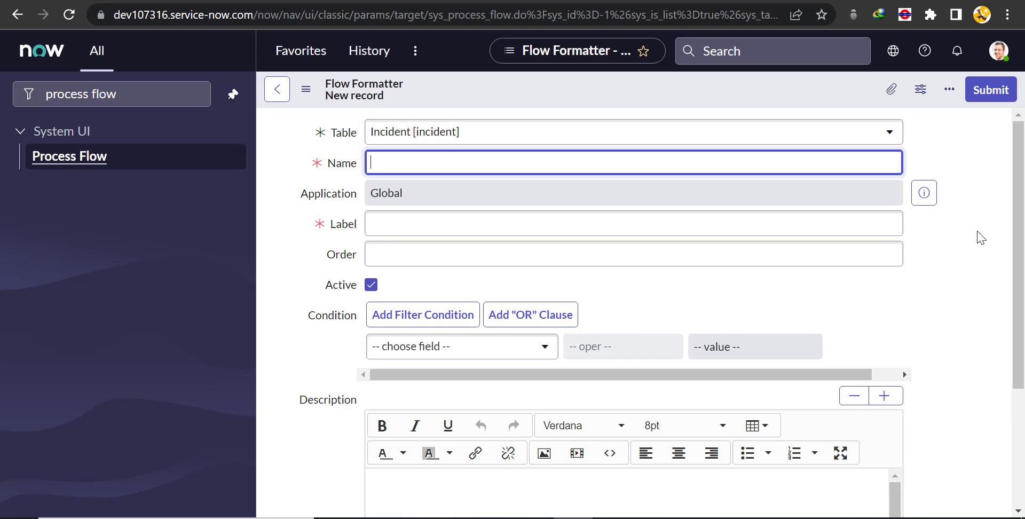
text(w)
click(640, 223)
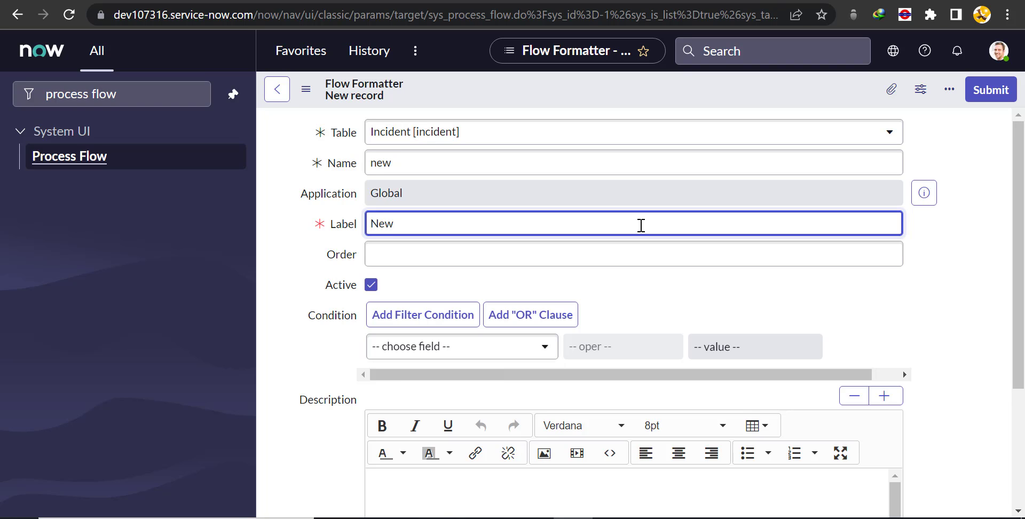
click(683, 262)
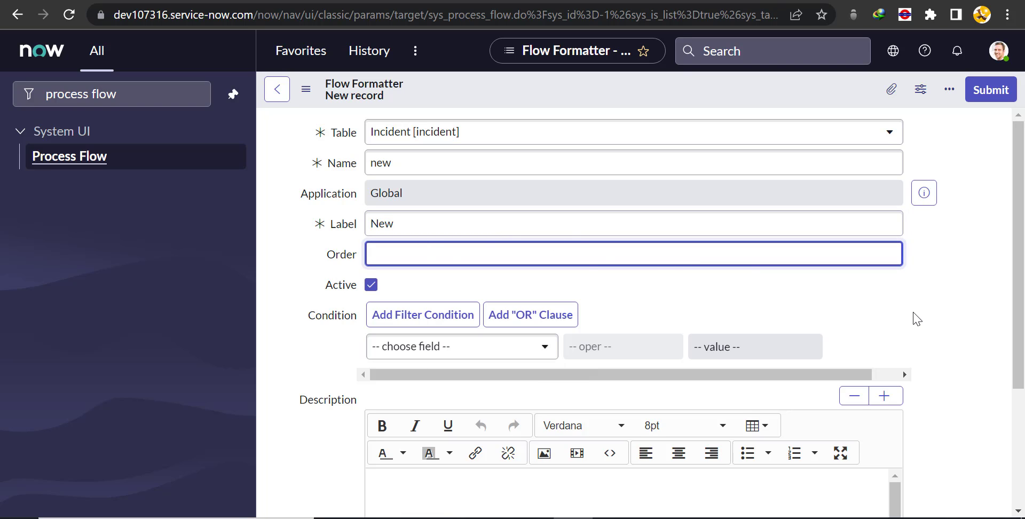
text(100)
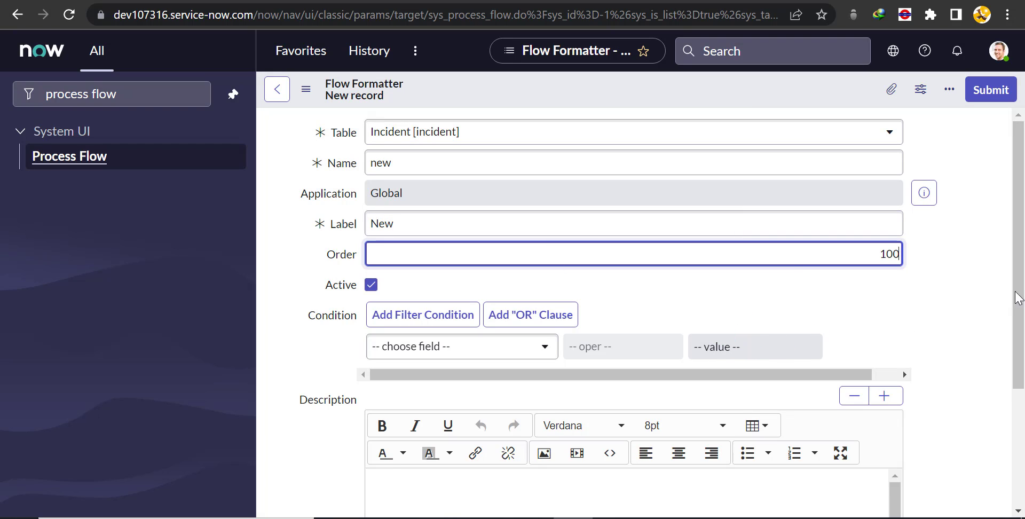
Step: Set the flow formatter's condition to State is New and save the record
drag(1021, 299, 1020, 367)
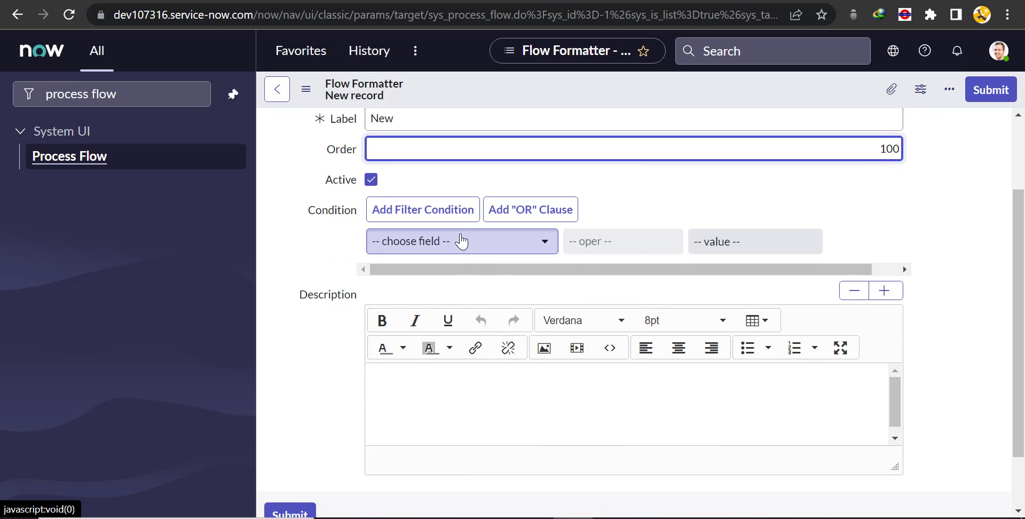
click(464, 243)
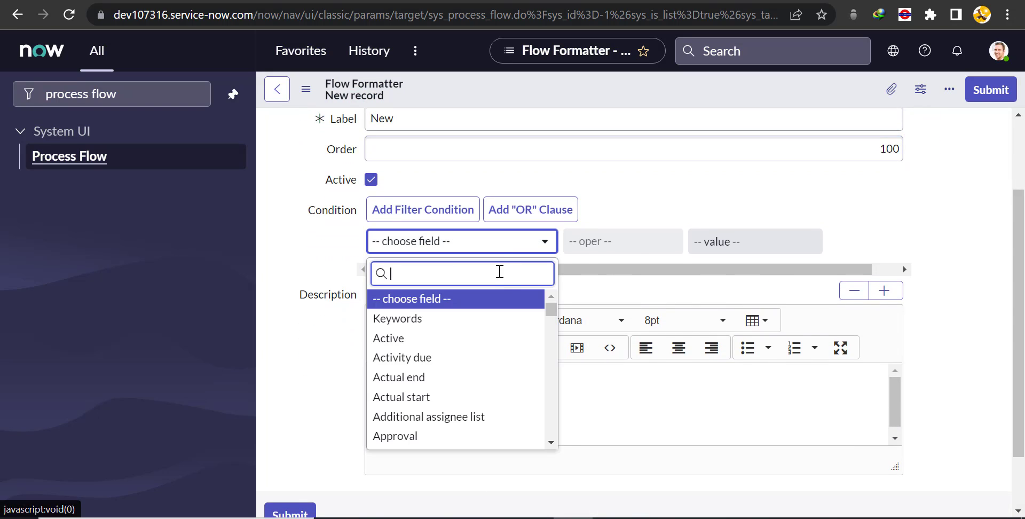
text(sta)
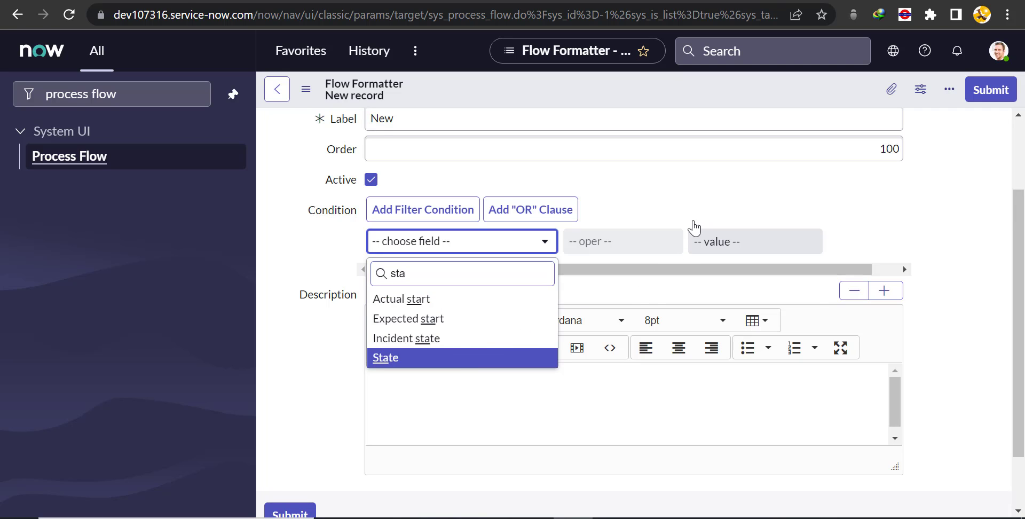
key(Return)
click(762, 259)
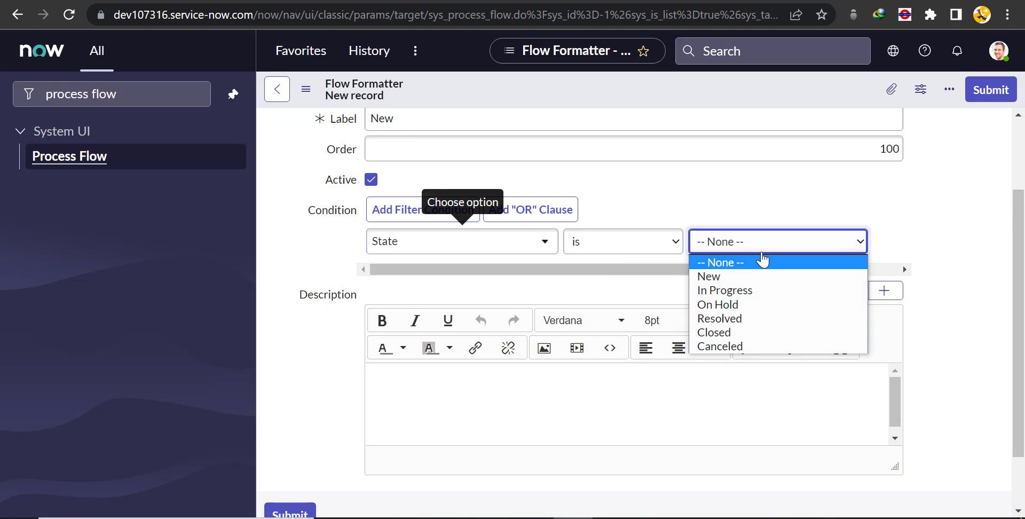
click(746, 276)
scroll(972, 222, up, 2)
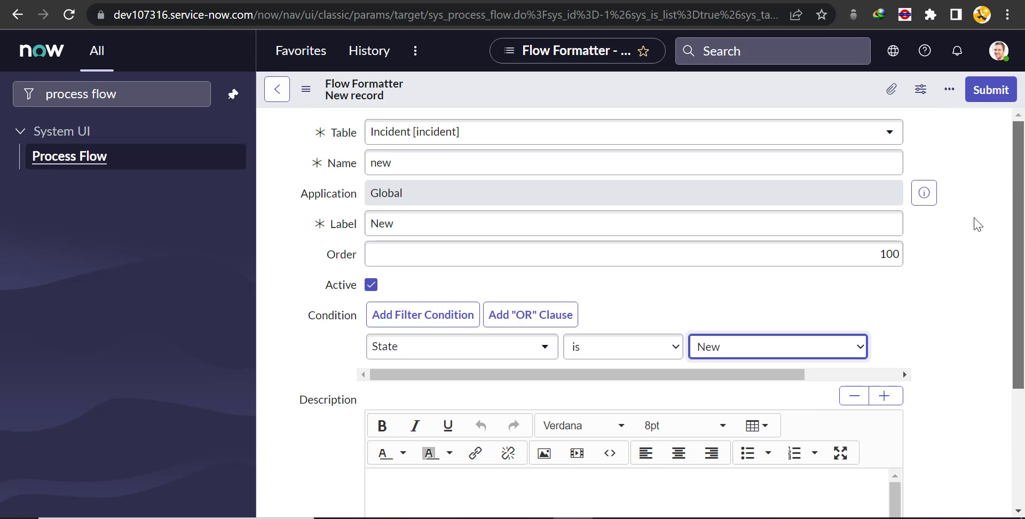
right_click(618, 97)
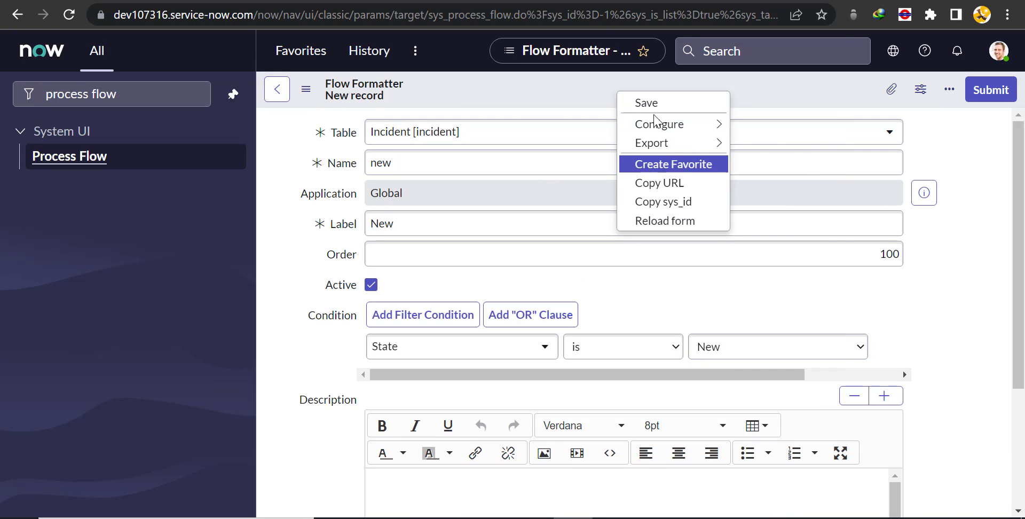
click(664, 101)
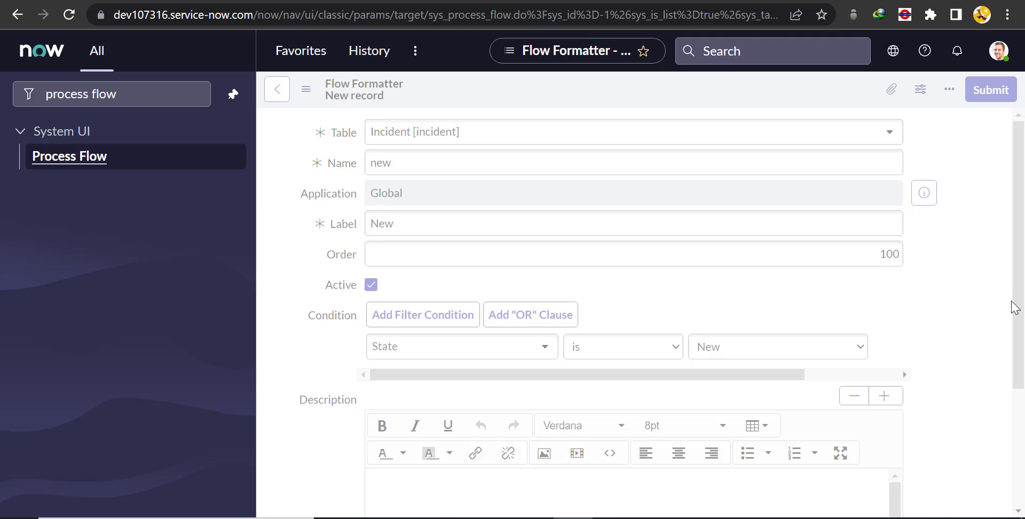
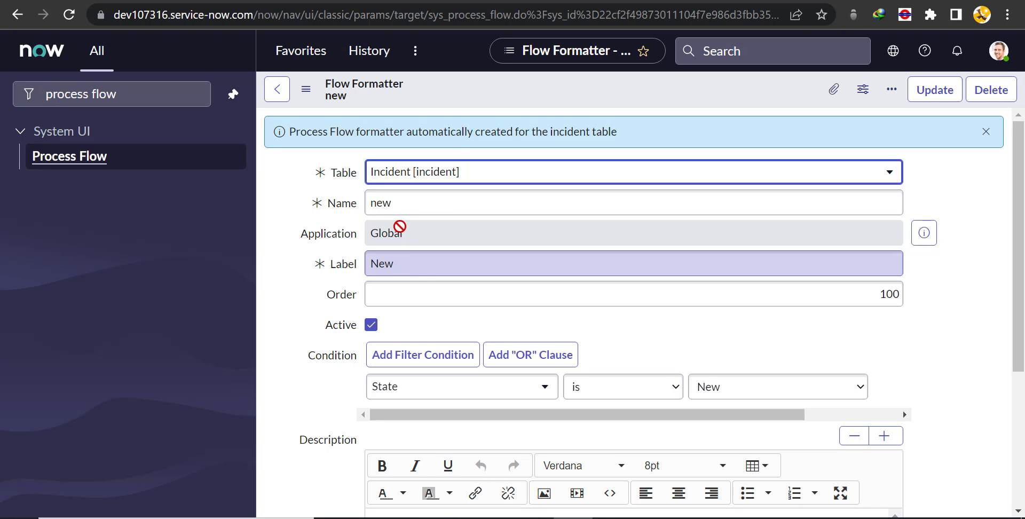
Step: Change the flow formatter's name to "in progress", its label to "In Progress" and its order to 200
key(Tab)
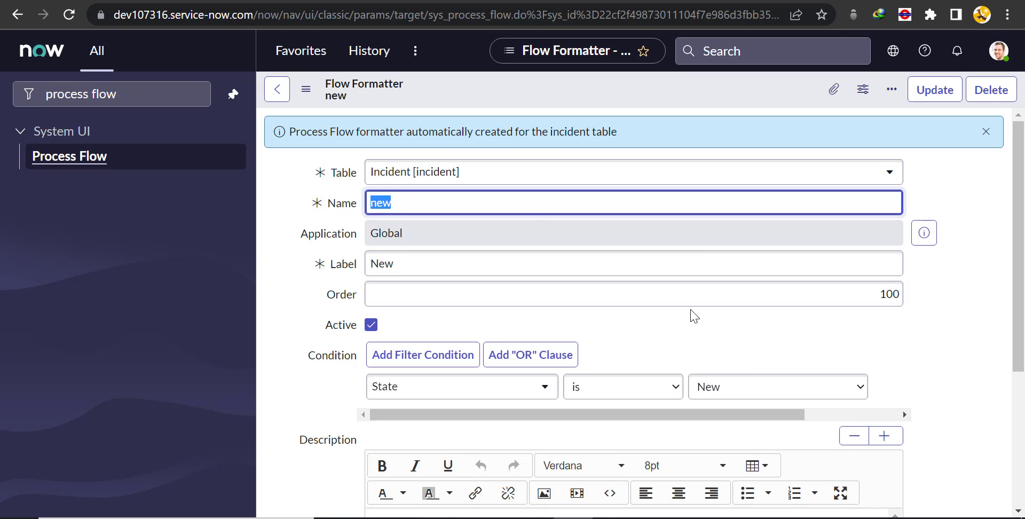
text(in progress)
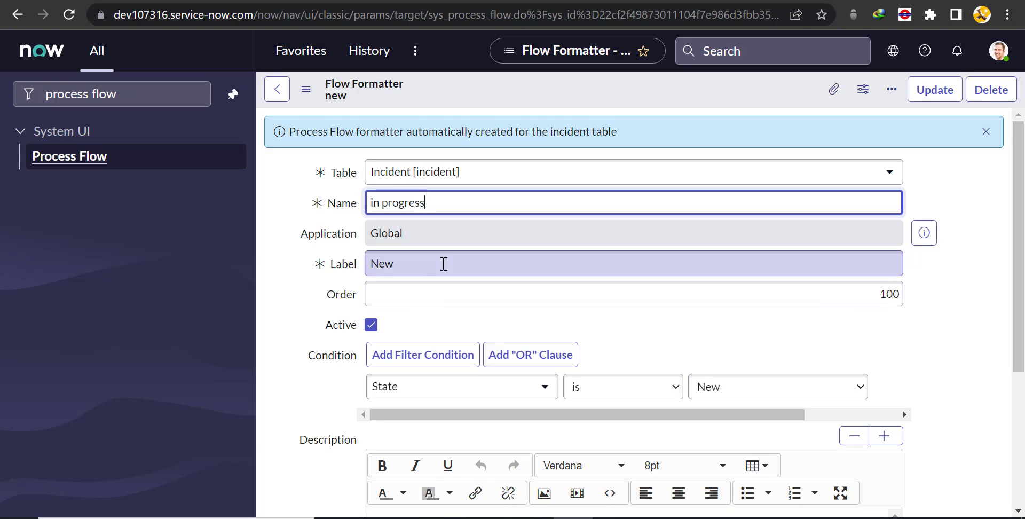
key(Tab)
text(In)
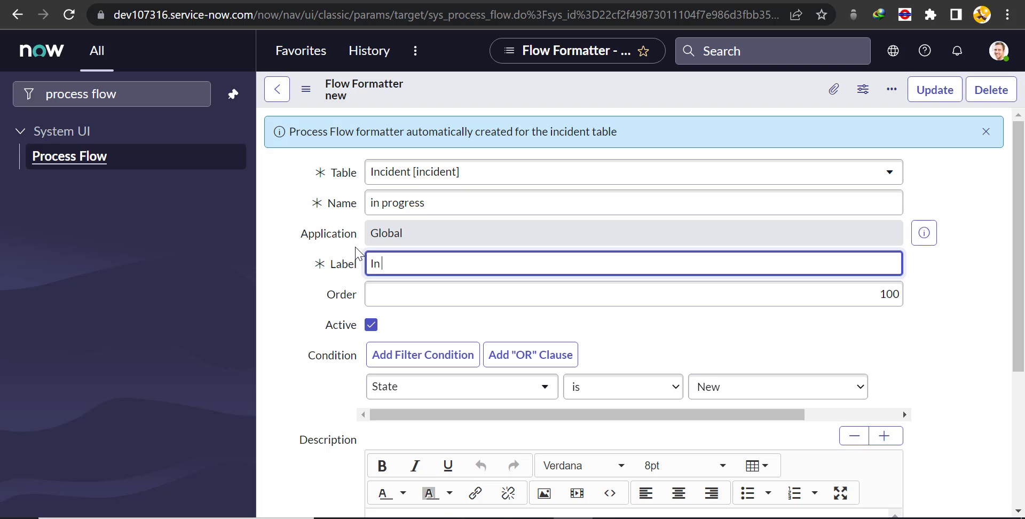
text( Progress)
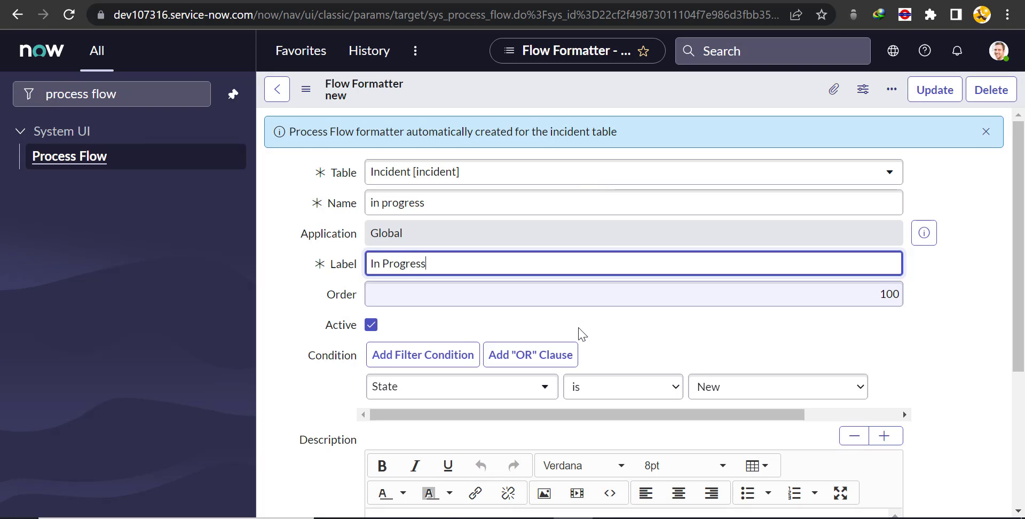
drag(879, 294, 924, 312)
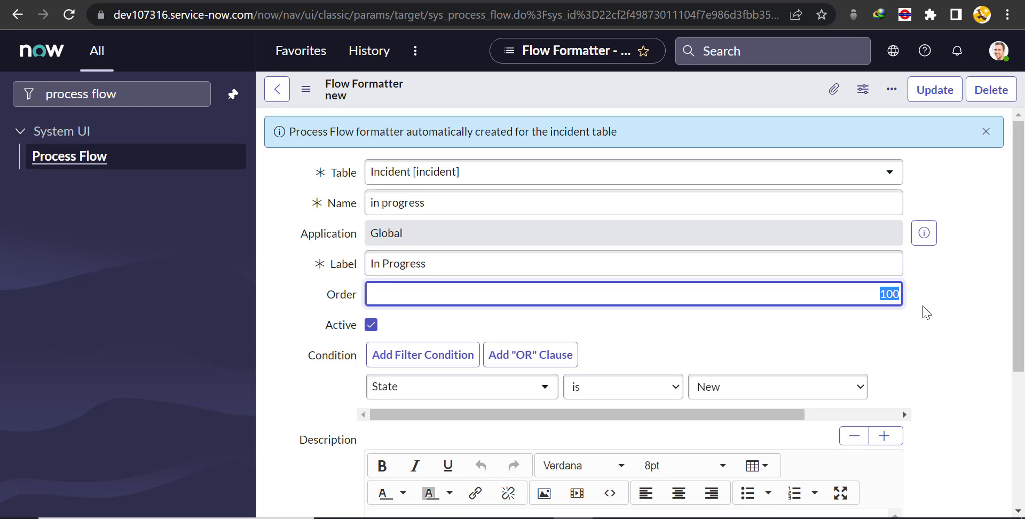
text(200)
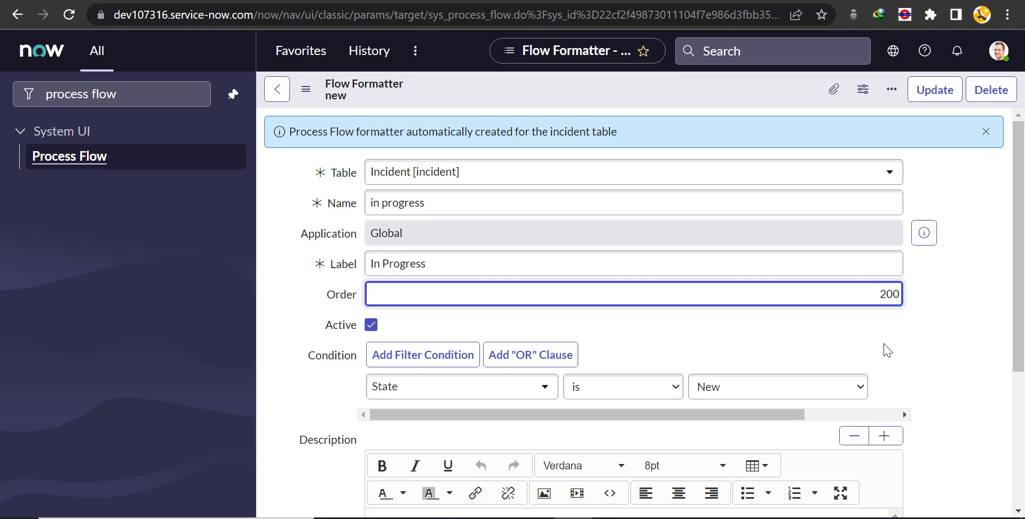
Step: Set the condition to State is In Progress and insert the stage as a new record, staying on its form
click(778, 388)
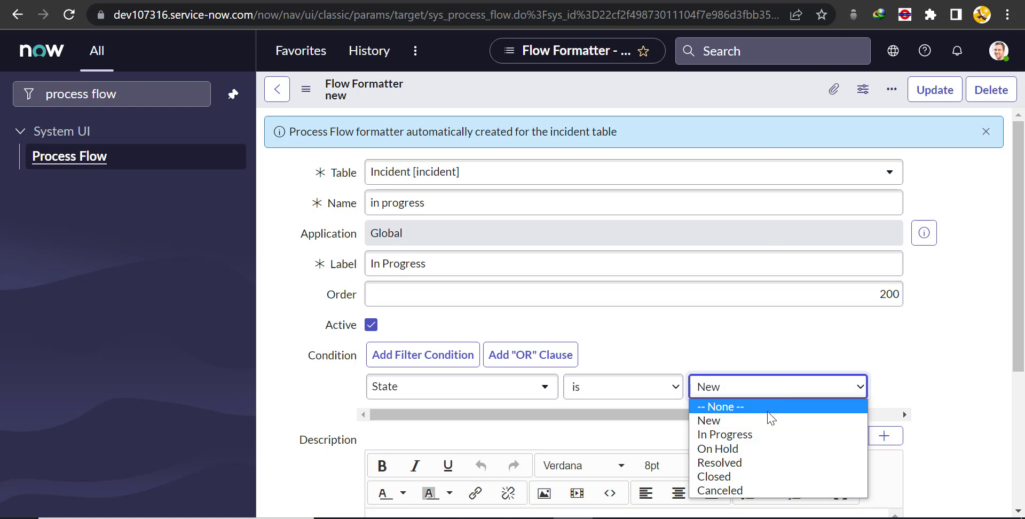
click(772, 435)
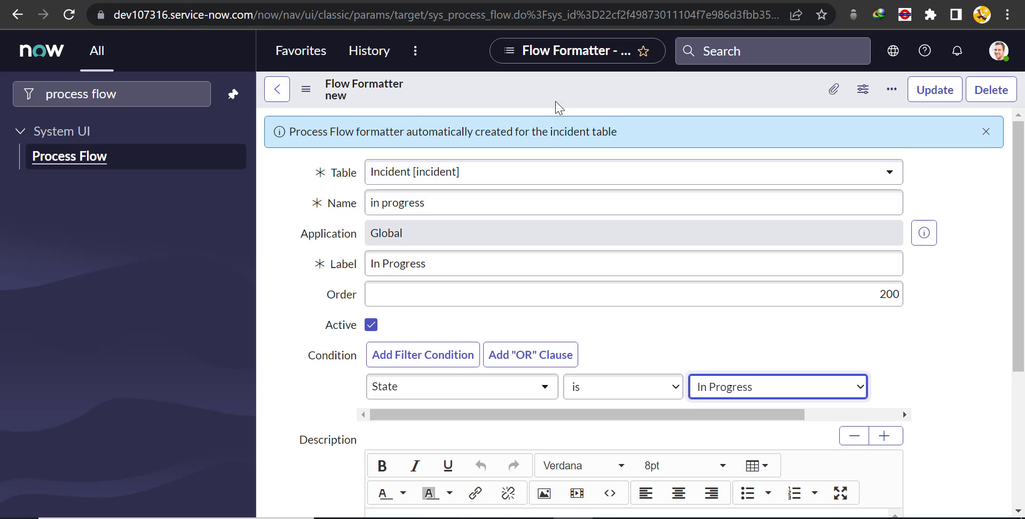
right_click(578, 85)
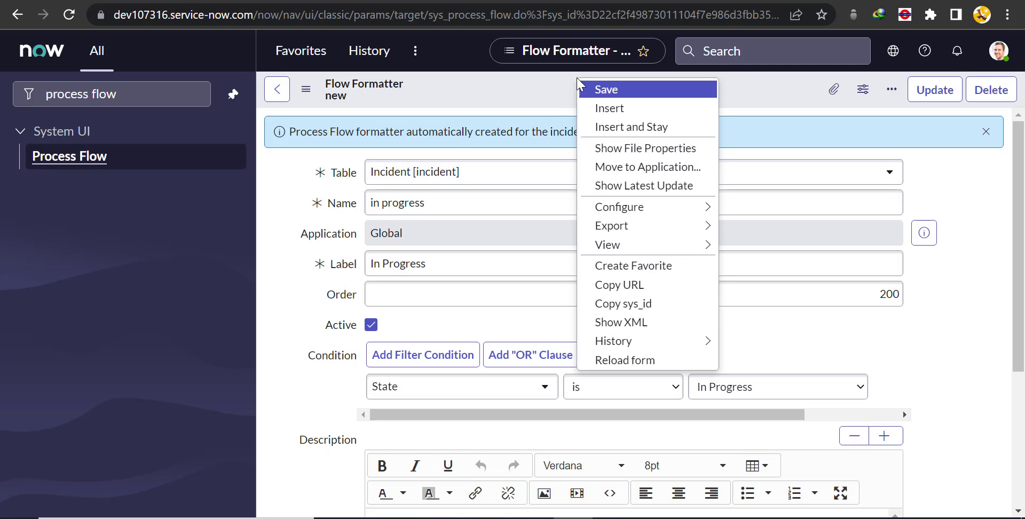
click(629, 128)
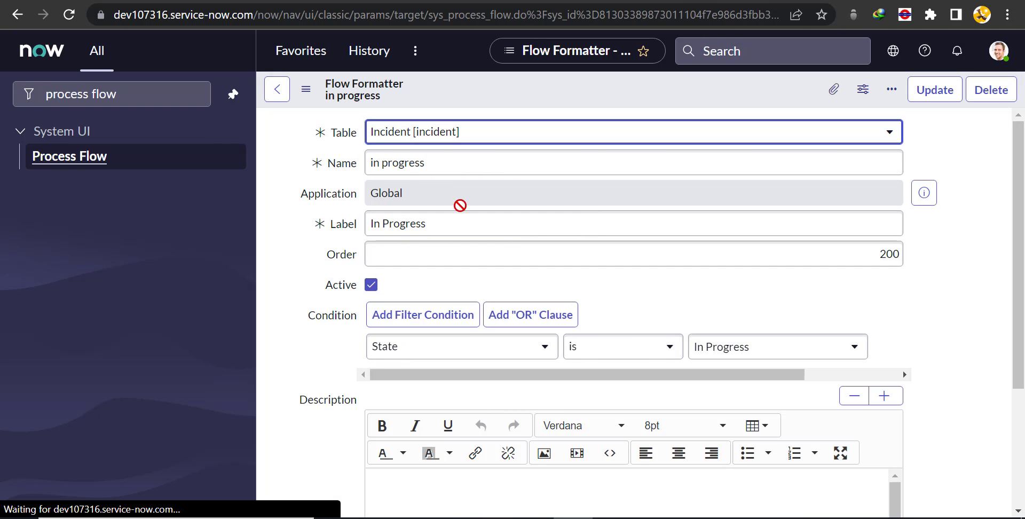
Step: Change the flow formatter's name to "on_hold", its label to "On Hold" and its order to 300
drag(434, 162, 359, 166)
text(on_hold)
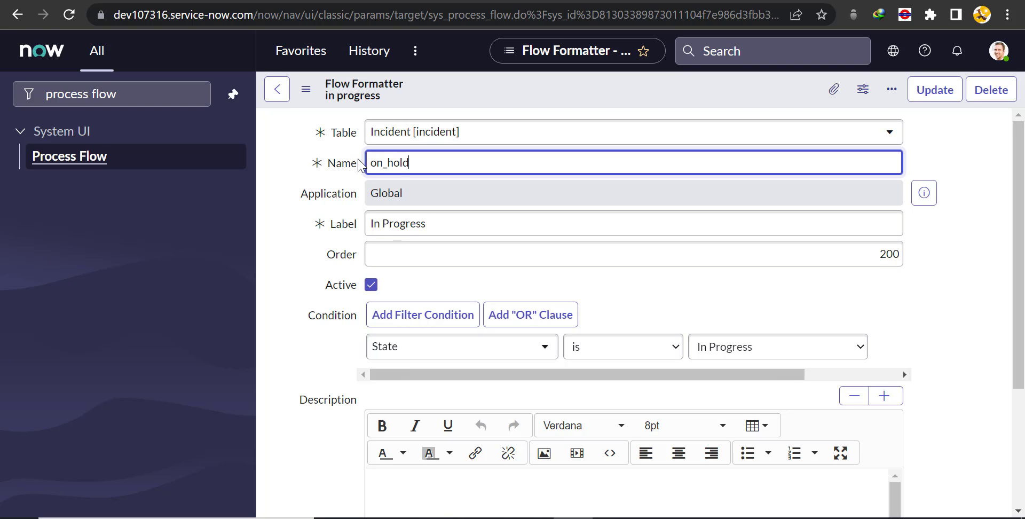
drag(441, 224, 315, 195)
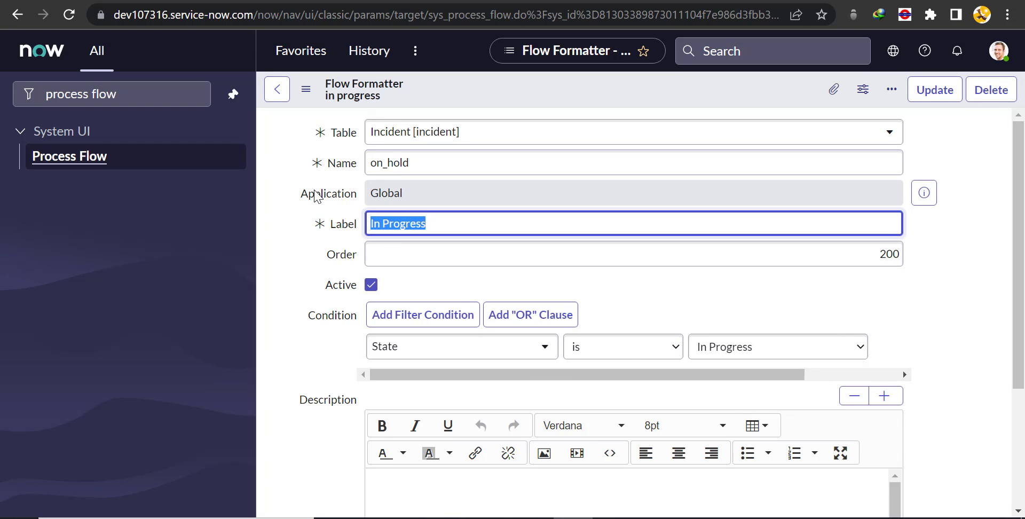
text(On H)
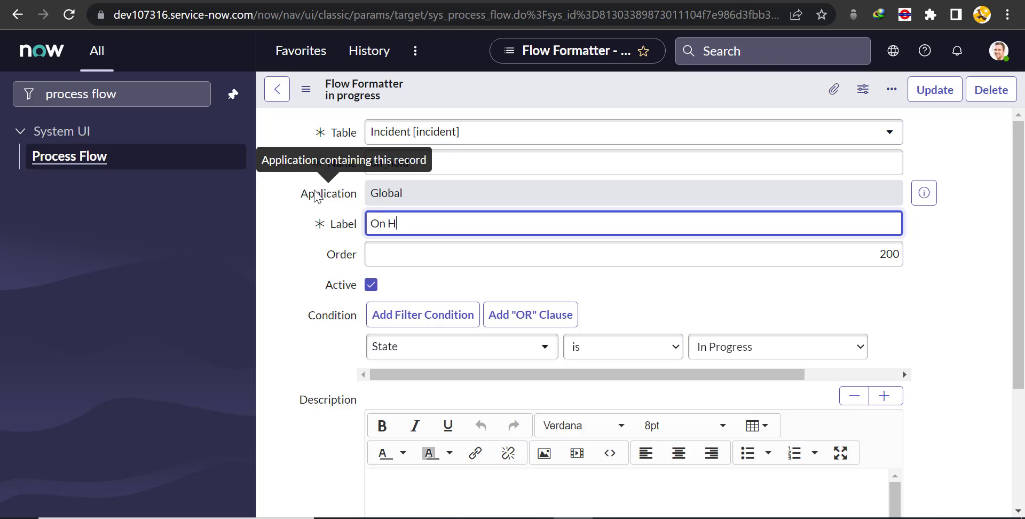
text(old)
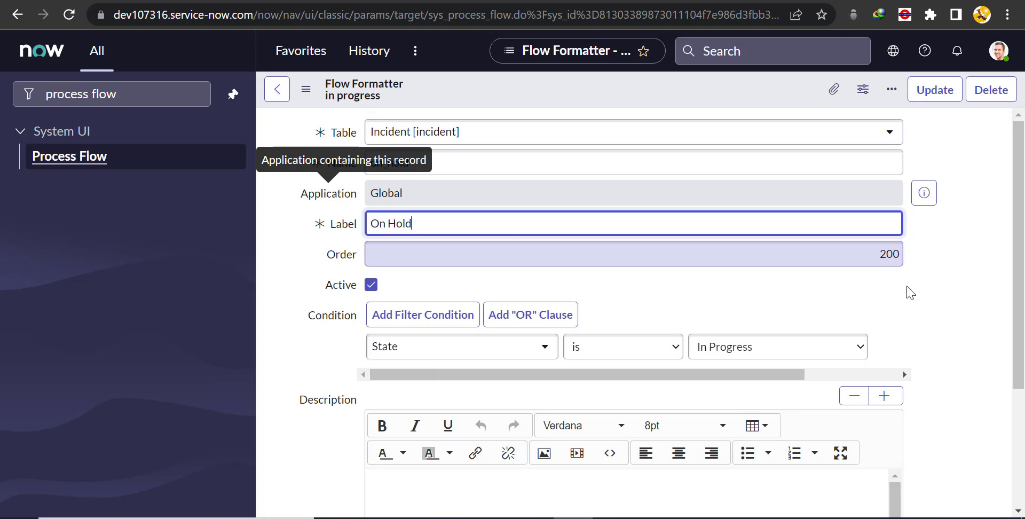
double_click(882, 253)
text(300)
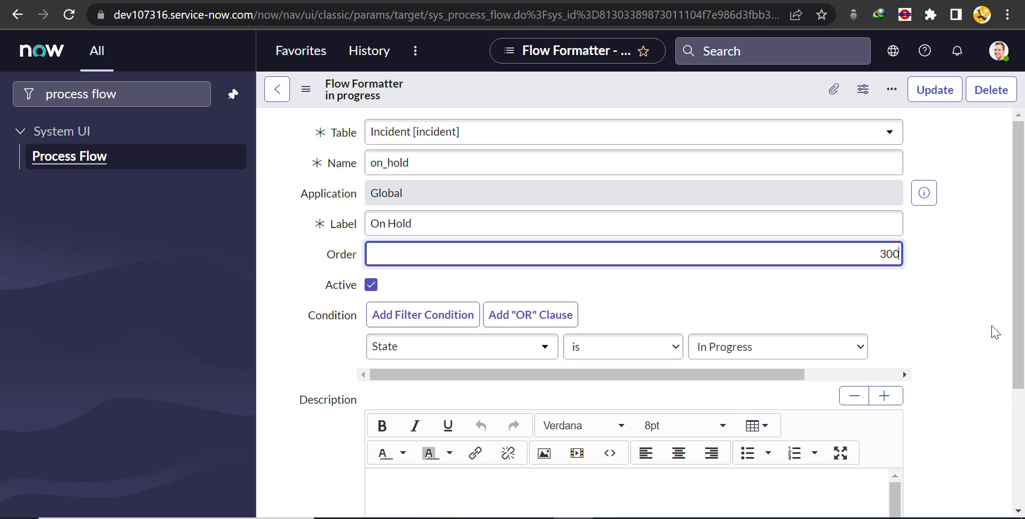
Step: Set the condition to State is On Hold and insert the stage as a new record, staying on its form
click(744, 349)
click(723, 409)
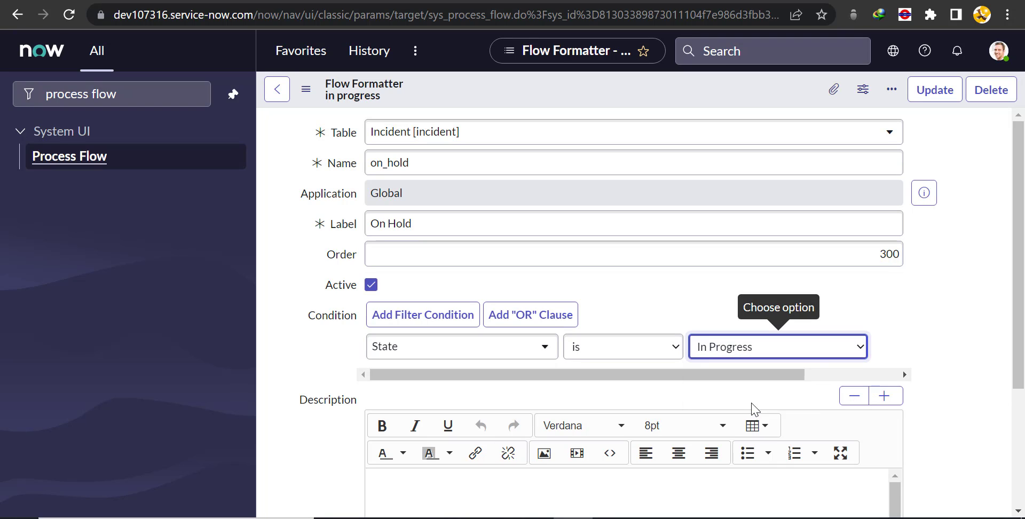
right_click(631, 87)
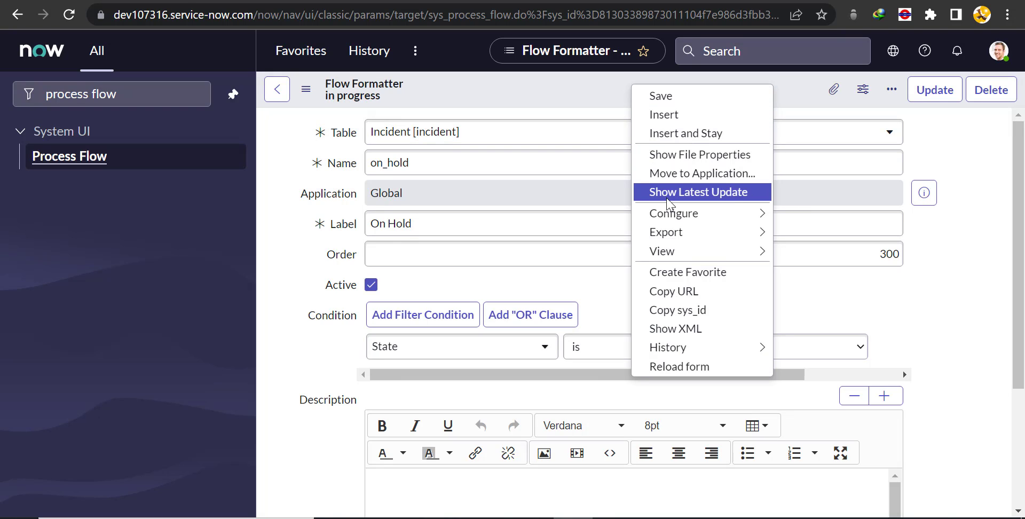
click(685, 133)
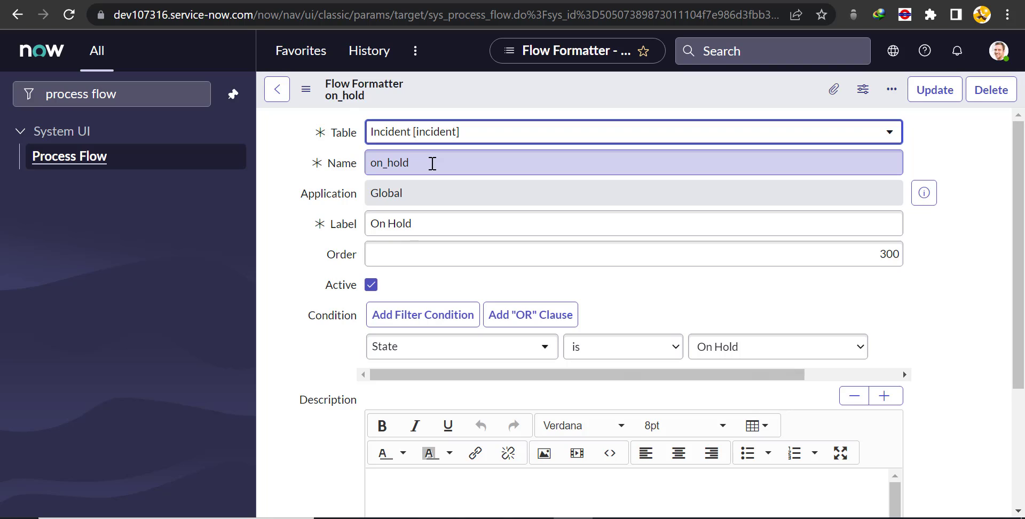
Step: Change the flow formatter's name to "resolved", its label to "Resolved" and its order to 400
drag(432, 163, 356, 168)
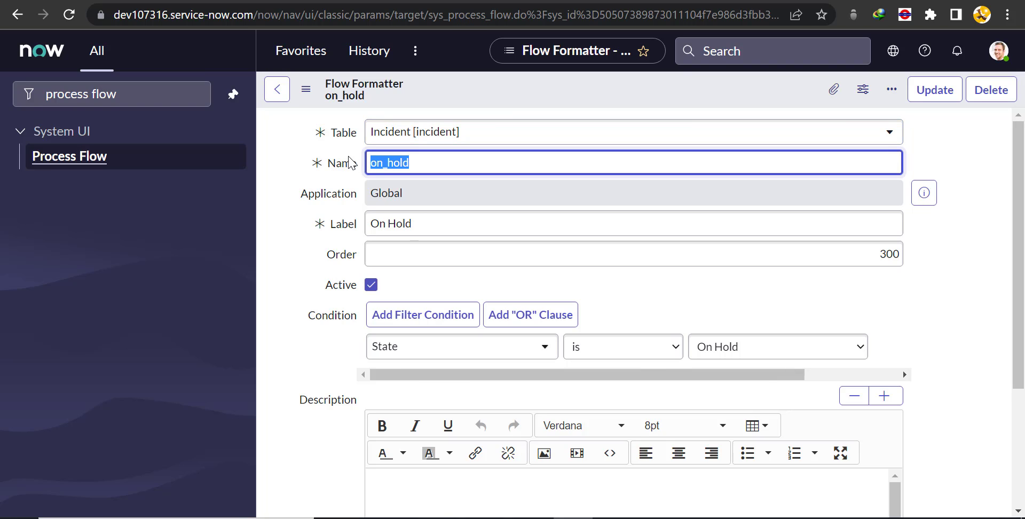
text(resol)
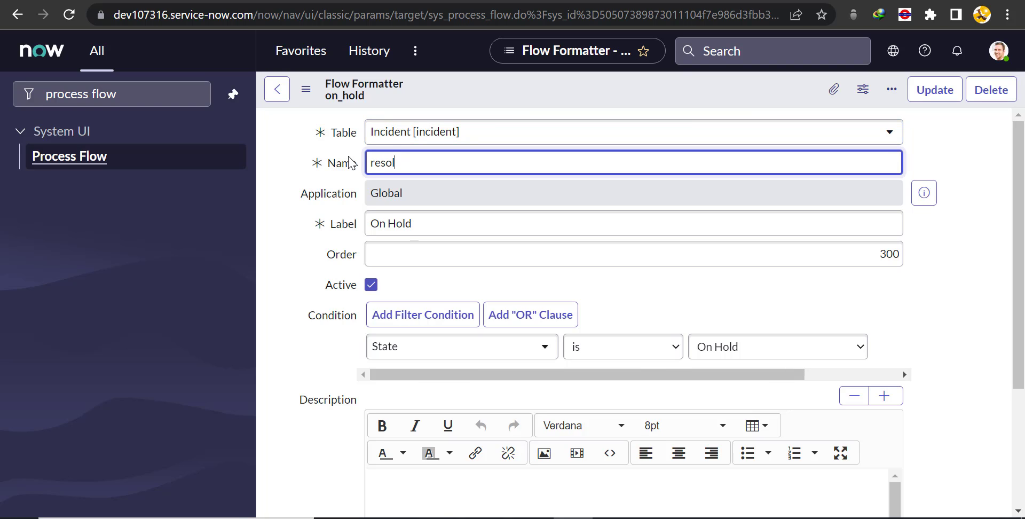
text(ved)
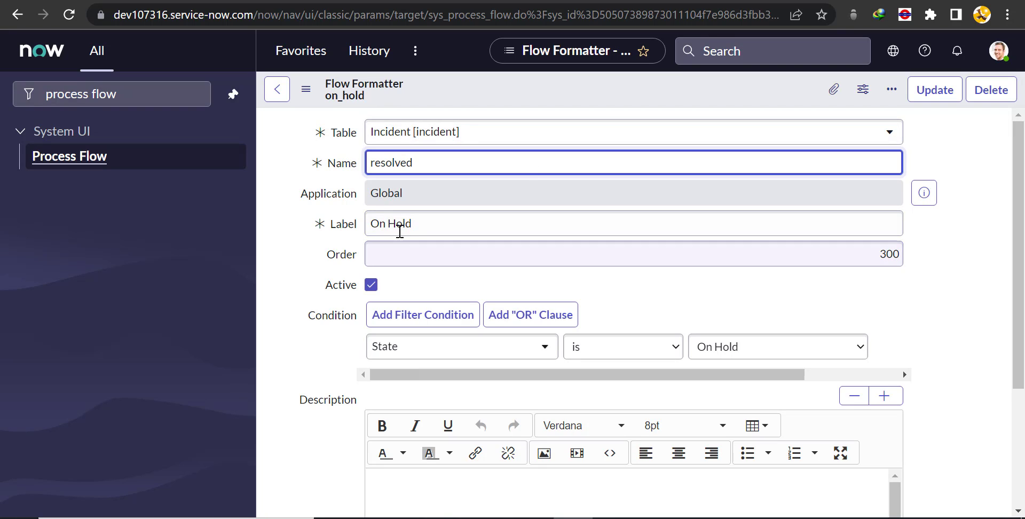
drag(428, 223, 351, 222)
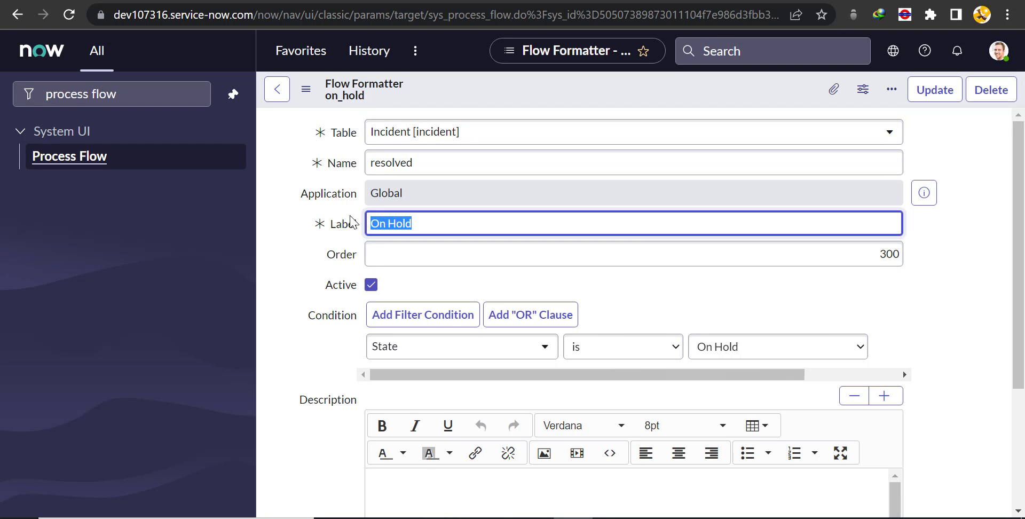
text(Resolved)
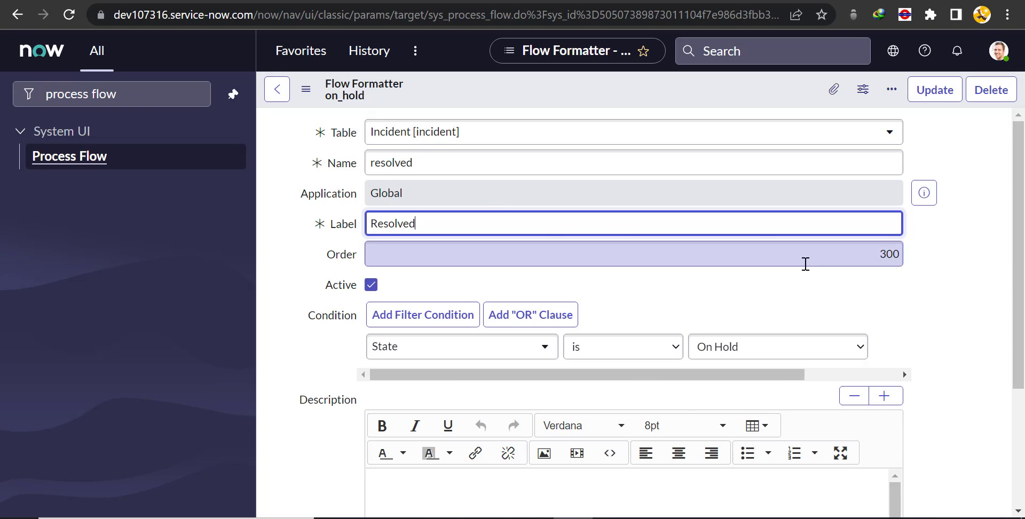
key(Tab)
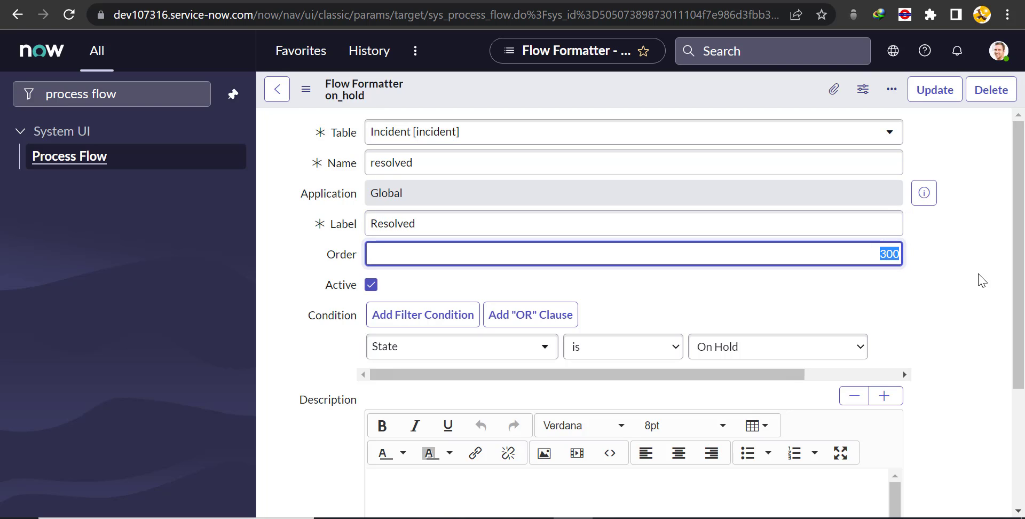
text(400)
Step: Set the condition to State is Resolved and insert the stage as a new record, staying on its form
click(821, 353)
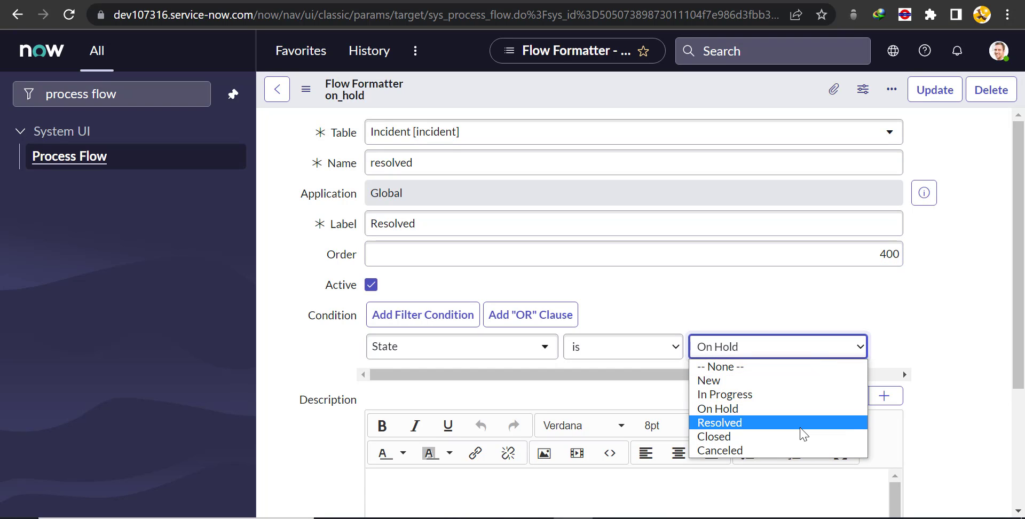
click(734, 422)
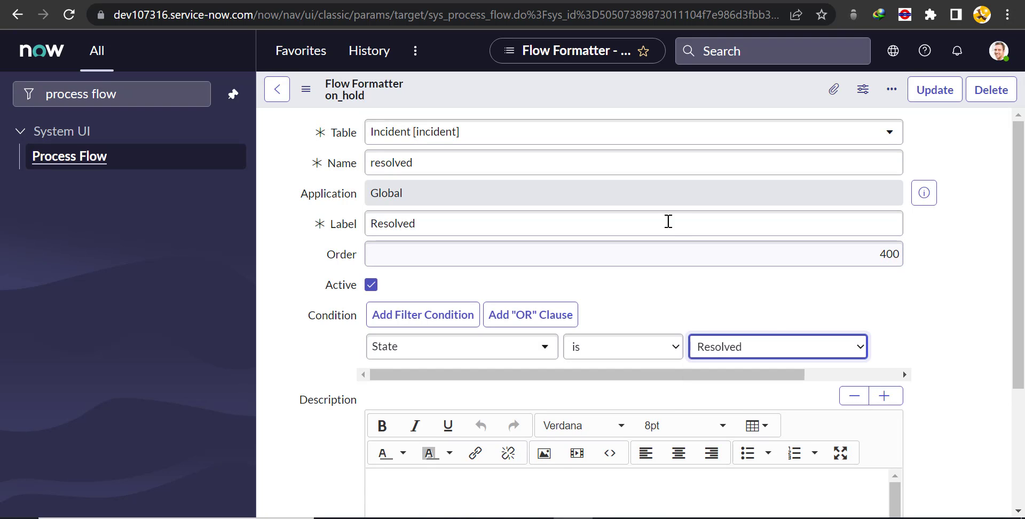
right_click(640, 85)
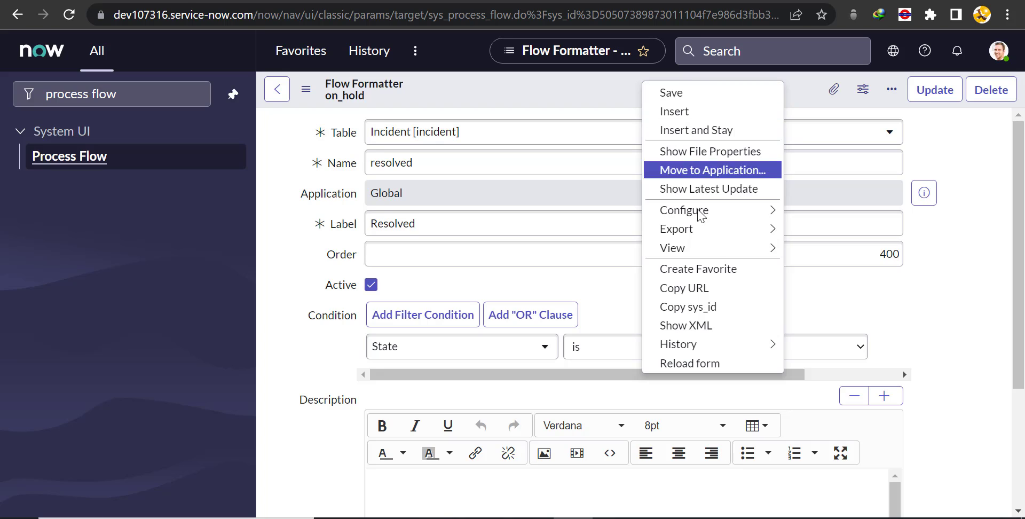
click(714, 134)
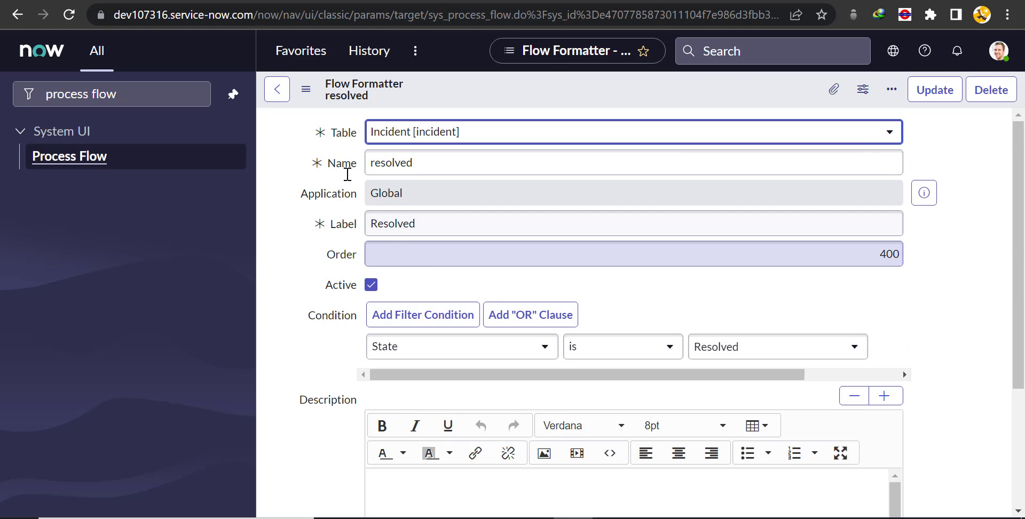
Step: Return to the Flow Formatters list and filter its Table column by "=incident"
click(69, 169)
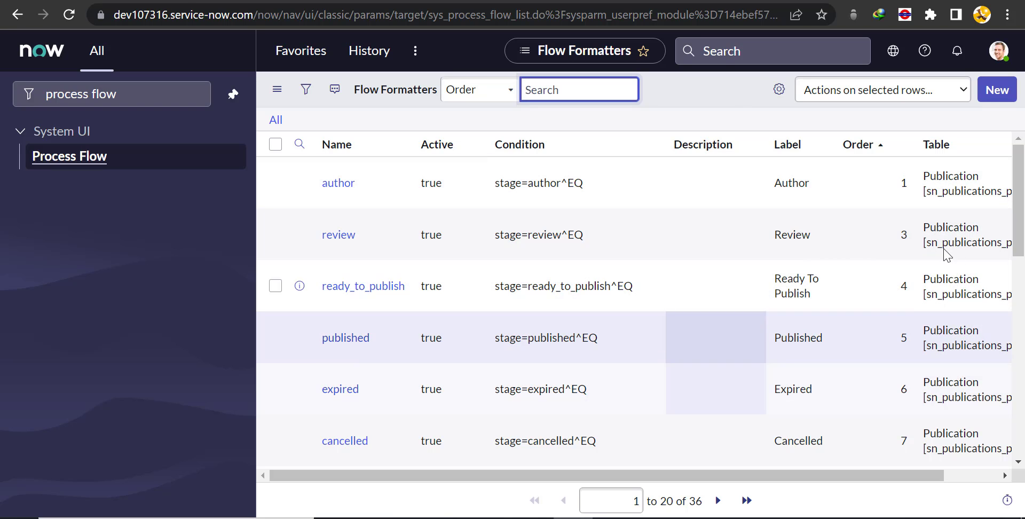
click(299, 144)
click(948, 174)
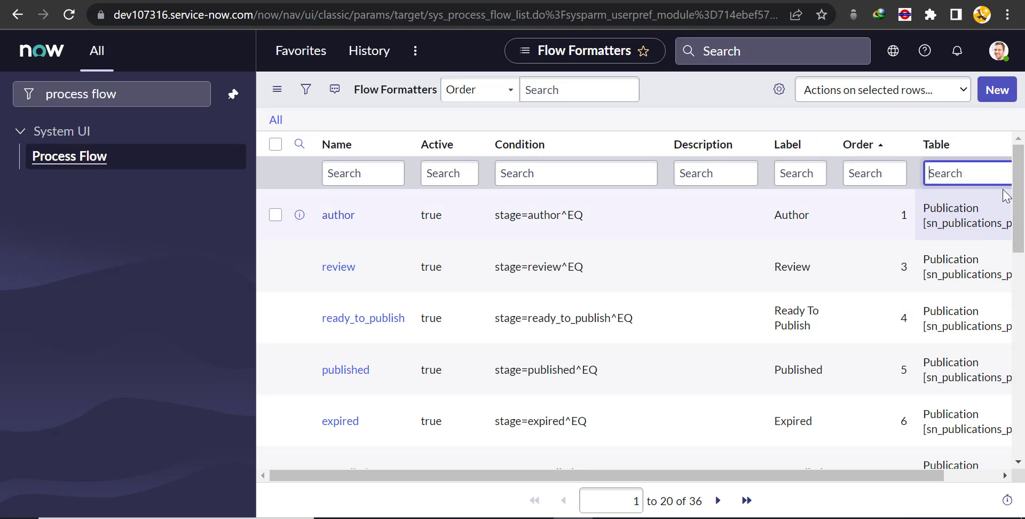
text(=incident)
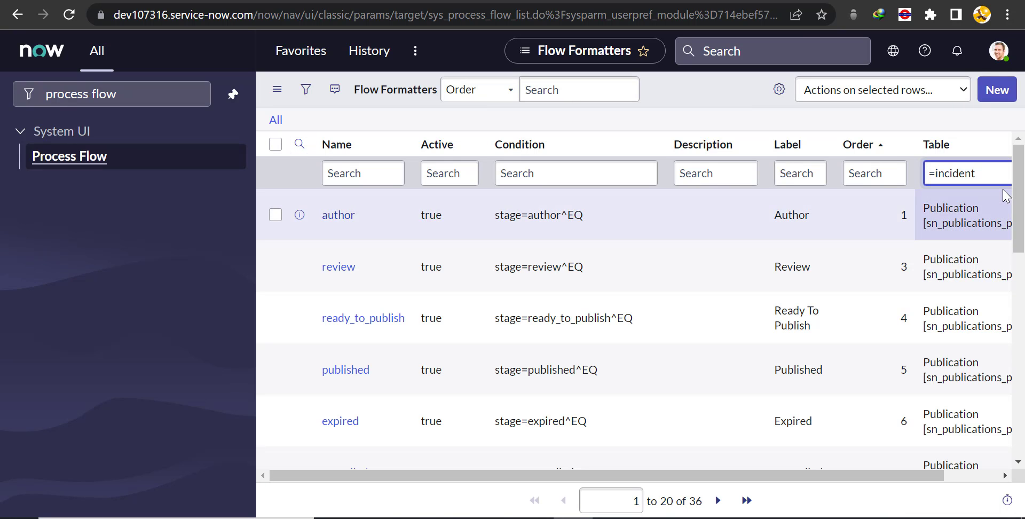
key(Return)
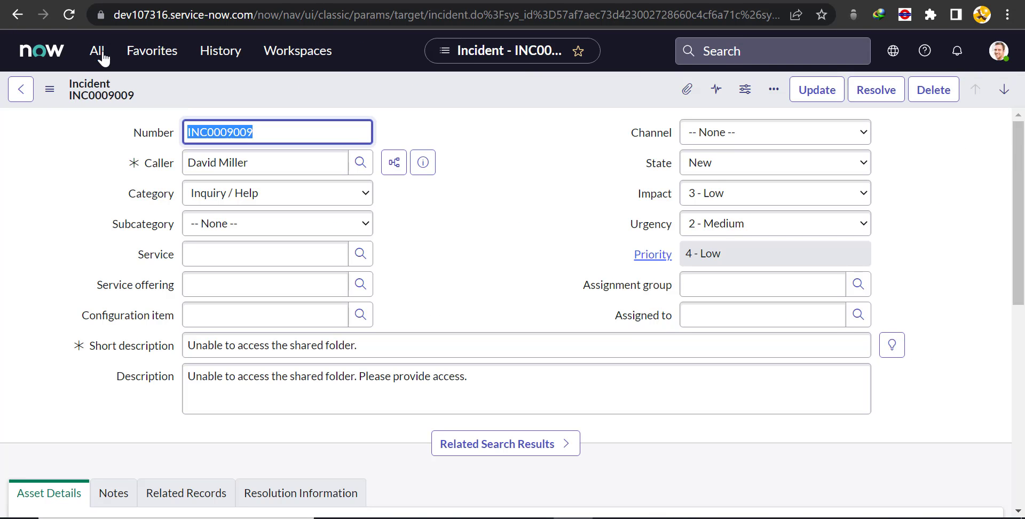
Step: Reload the incident record and open its form in Form Design
click(70, 19)
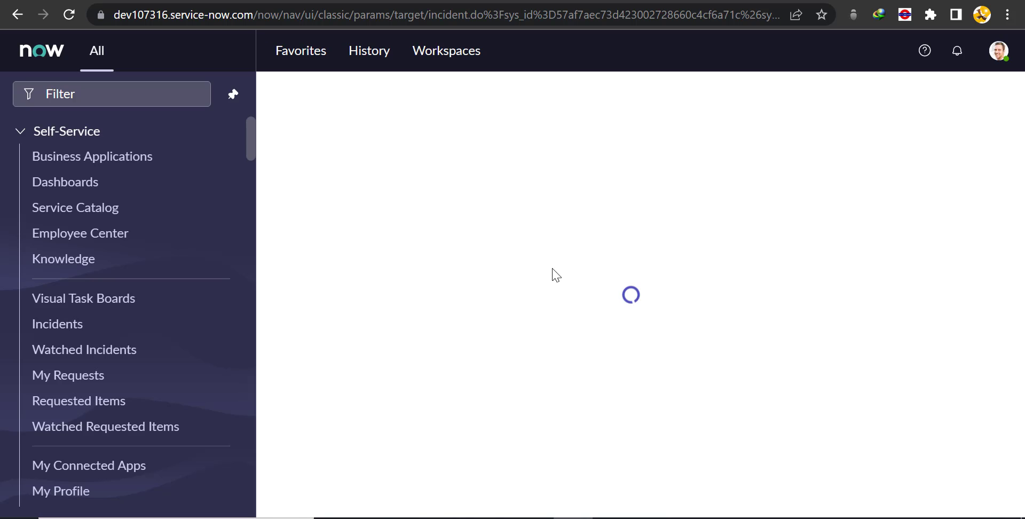
right_click(491, 86)
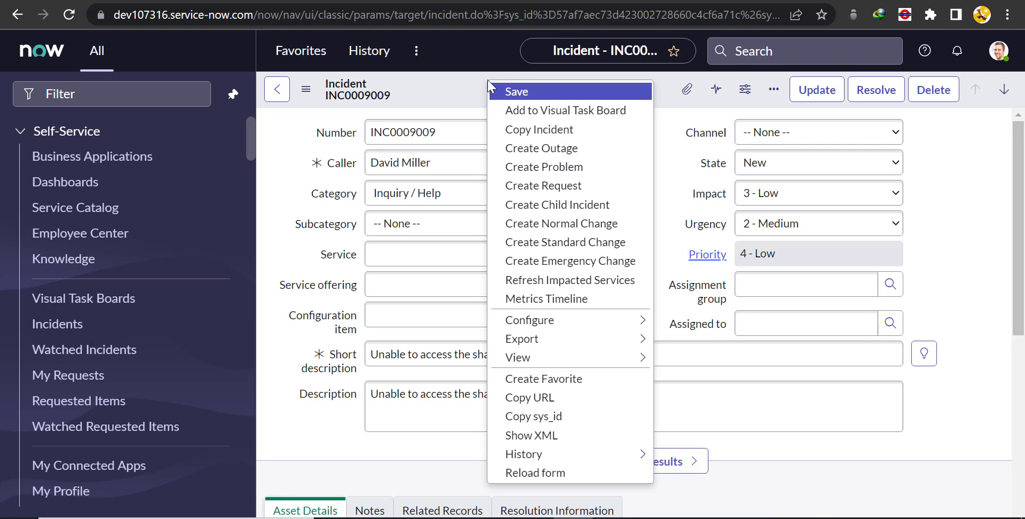
mouse_move(533, 320)
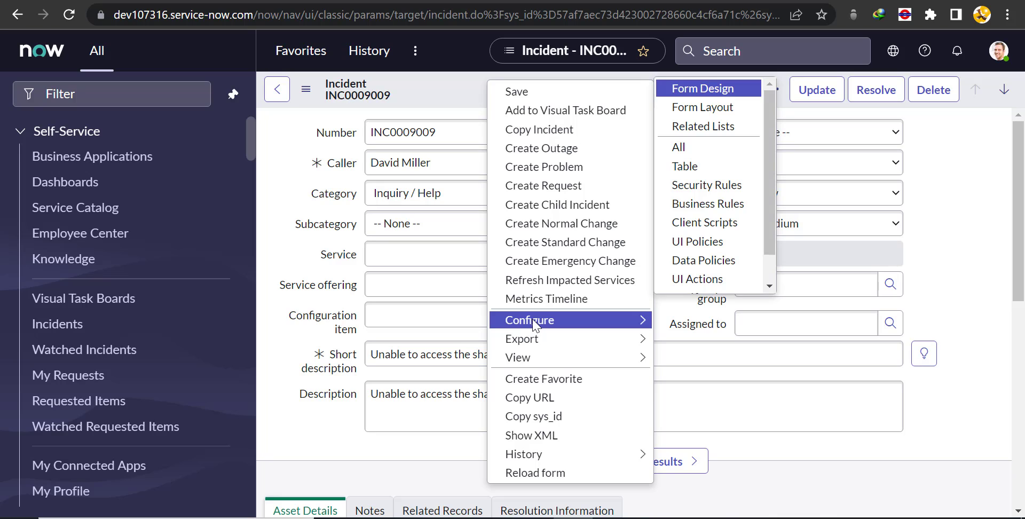
key(Return)
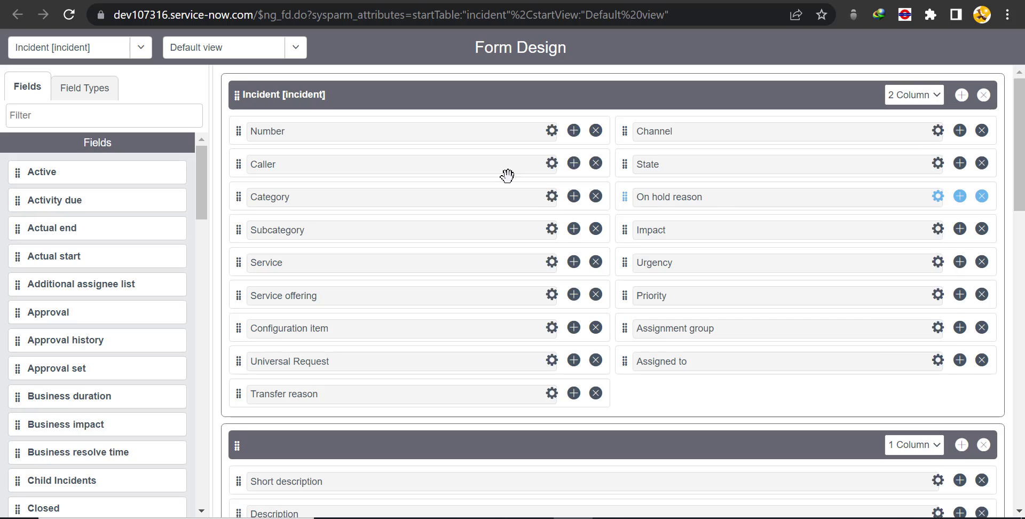
Step: Add a new section, move it above all other sections of the incident form, and set it to 1 Column
click(961, 96)
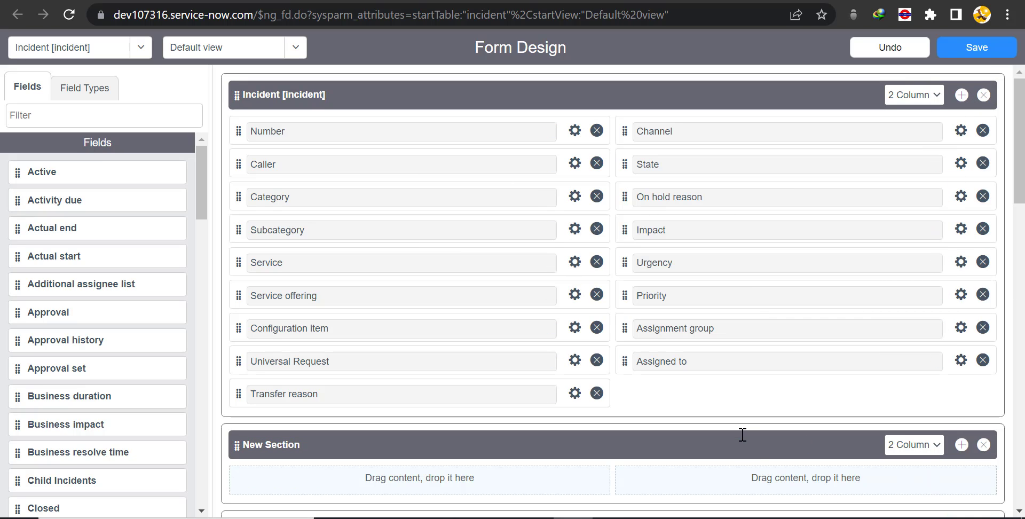
drag(840, 446, 847, 119)
click(941, 93)
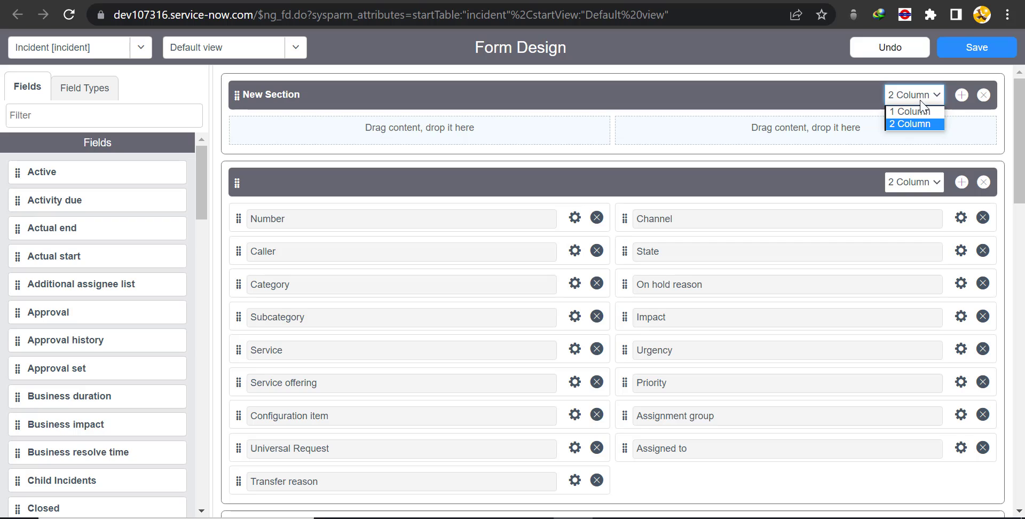
click(925, 112)
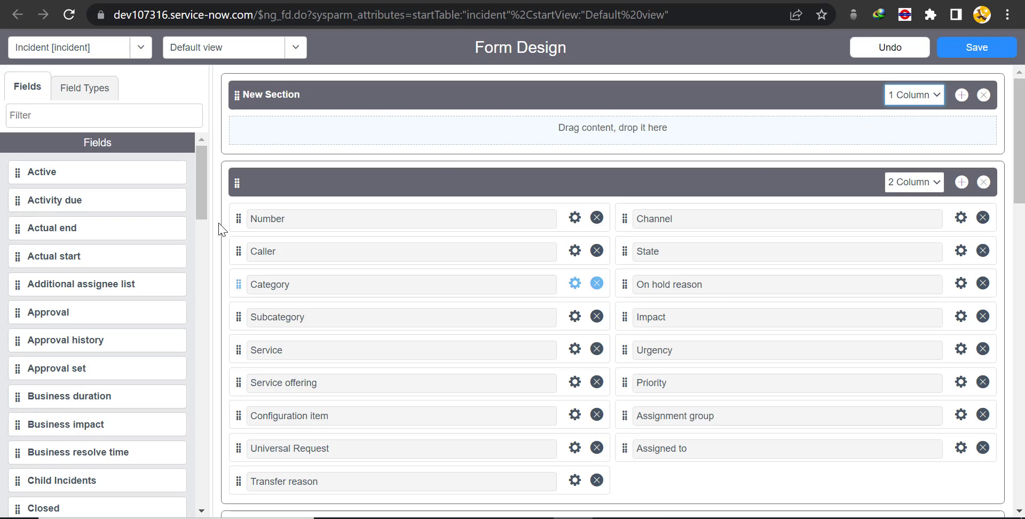
Step: Place the Process Flow formatter in the new first section and clear the section's title
drag(199, 190, 144, 490)
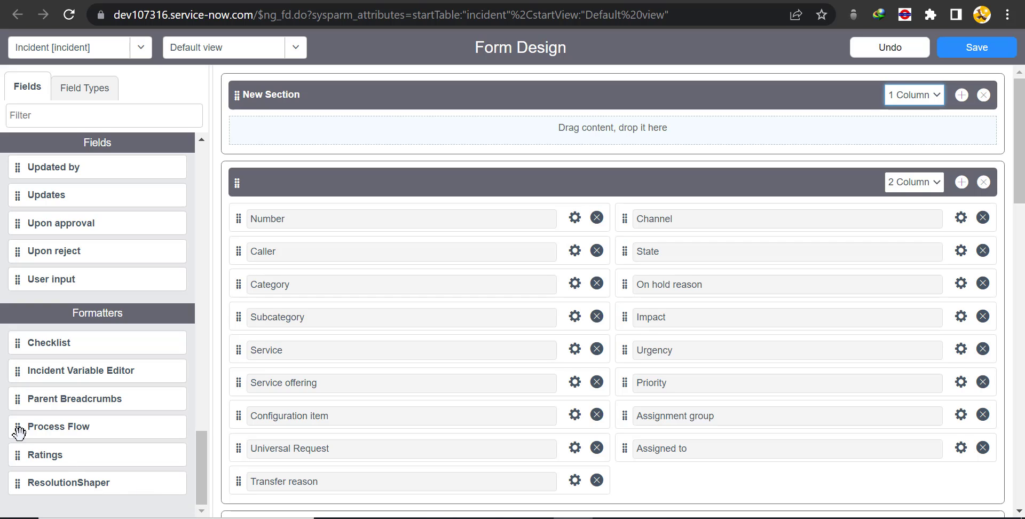
drag(20, 431, 245, 133)
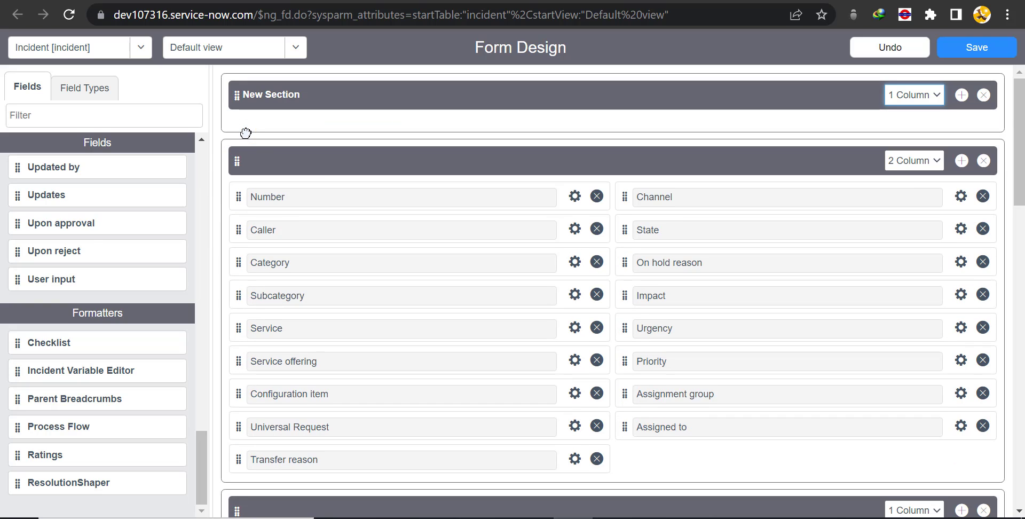
click(318, 94)
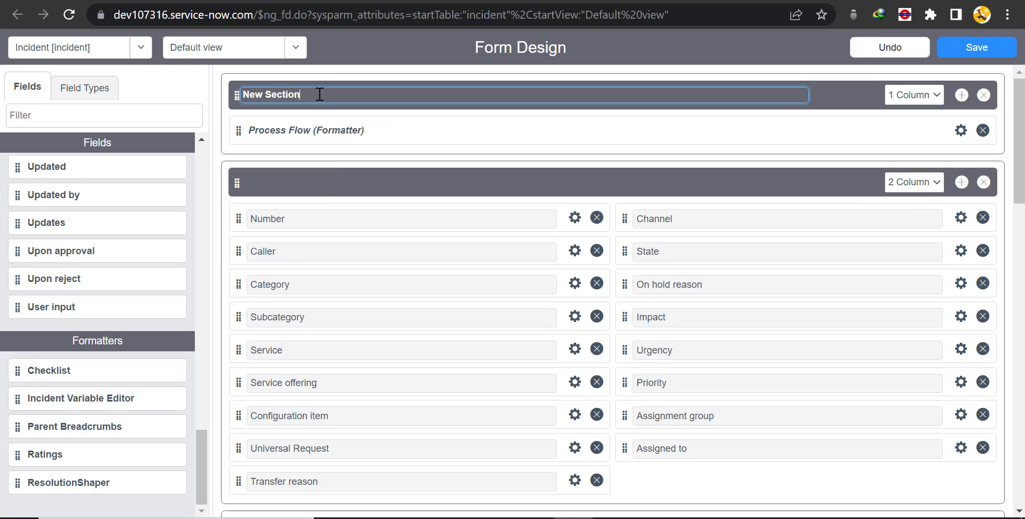
key(BackSpace)
click(704, 59)
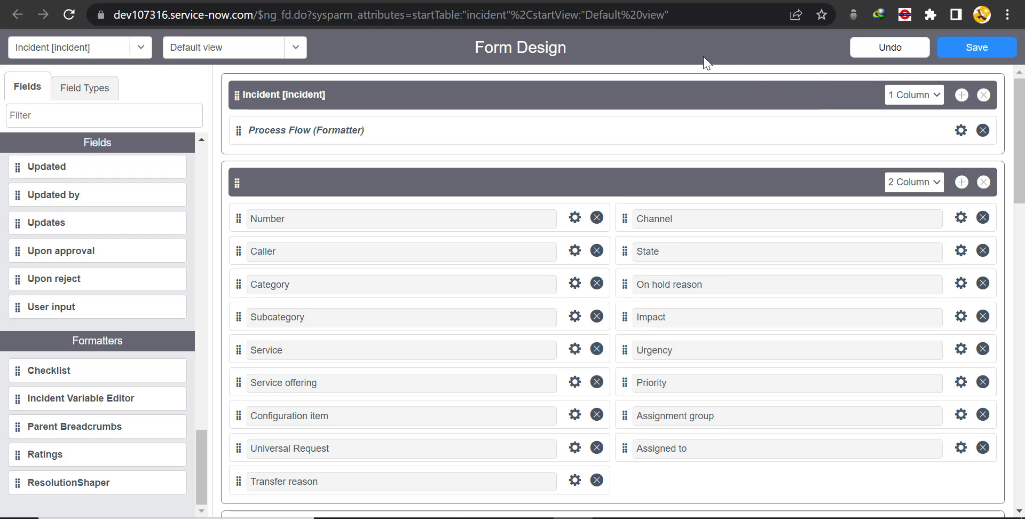
click(448, 97)
Step: Save the incident form design and close the designer
click(968, 48)
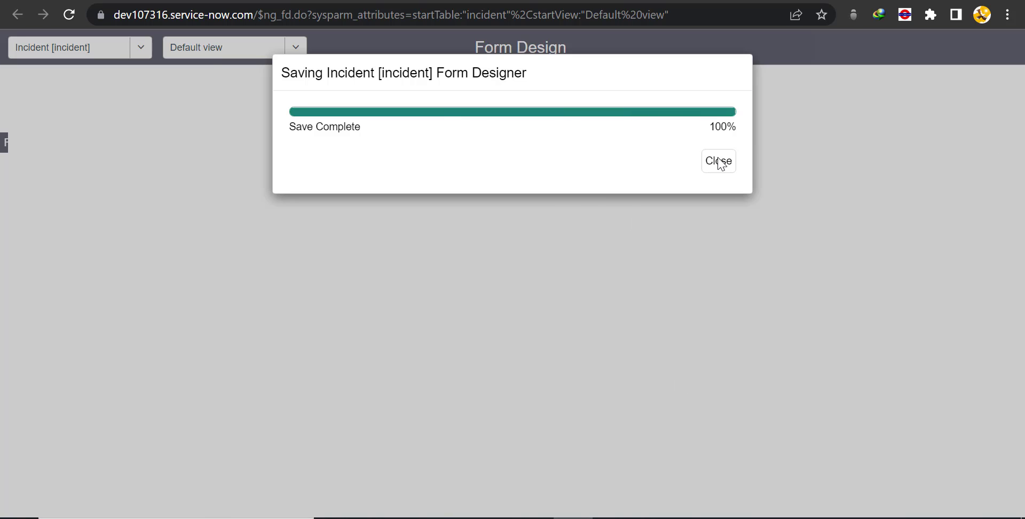
click(714, 162)
key(ctrl+w)
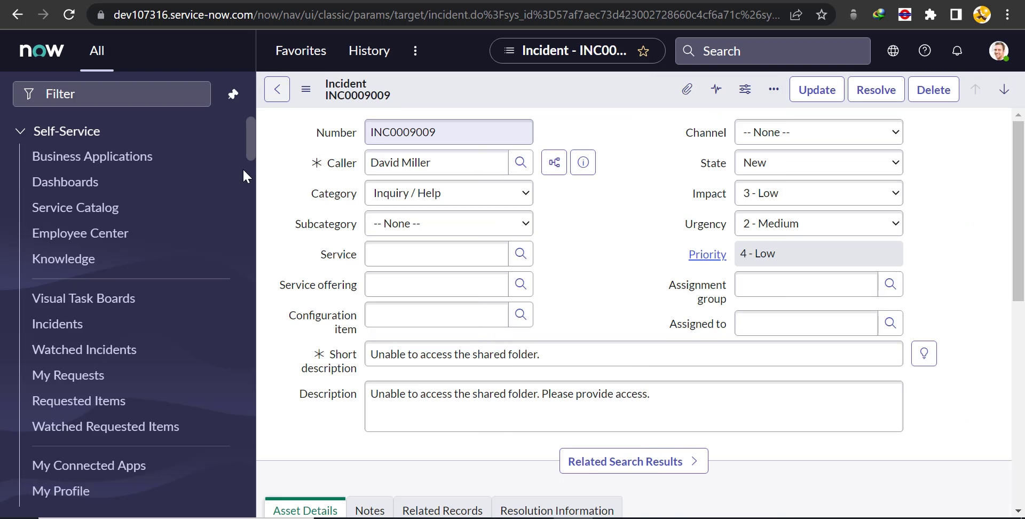
Step: Reload the incident record to check the updated form layout
click(74, 16)
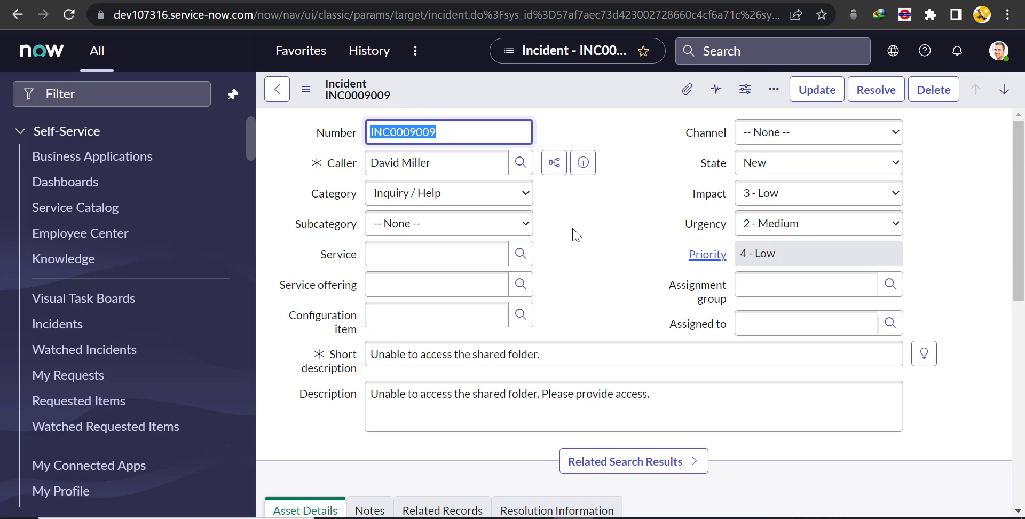
scroll(1011, 228, down, 3)
scroll(1011, 228, up, 3)
click(71, 15)
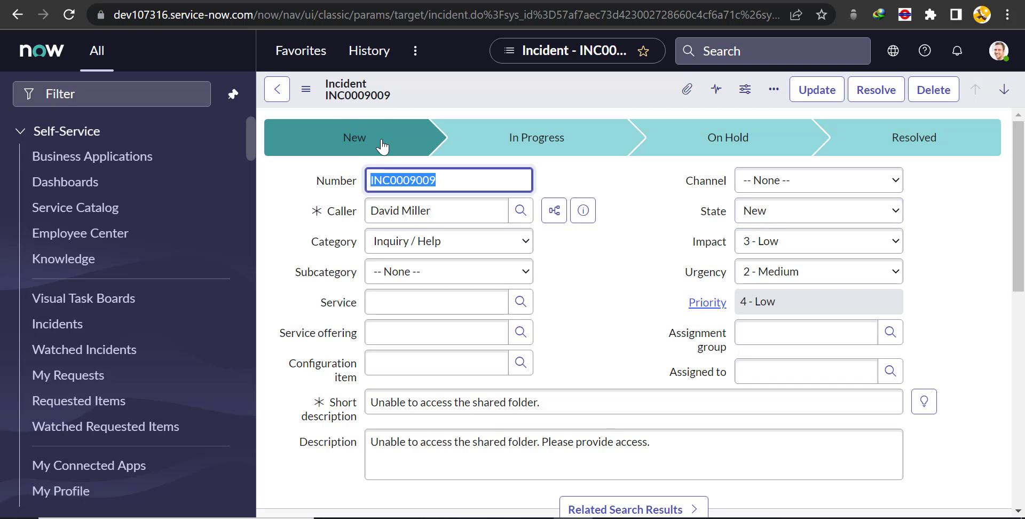
Step: Set the incident's State to In Progress and save the record, staying on its form
click(801, 215)
click(799, 247)
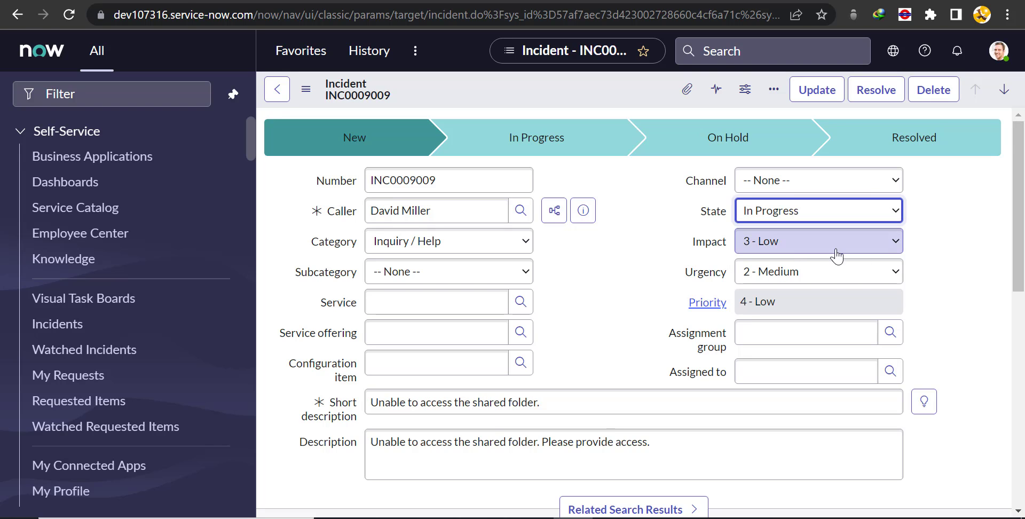
mouse_move(1019, 232)
mouse_down()
mouse_move(1023, 368)
mouse_move(1021, 233)
mouse_up()
right_click(555, 92)
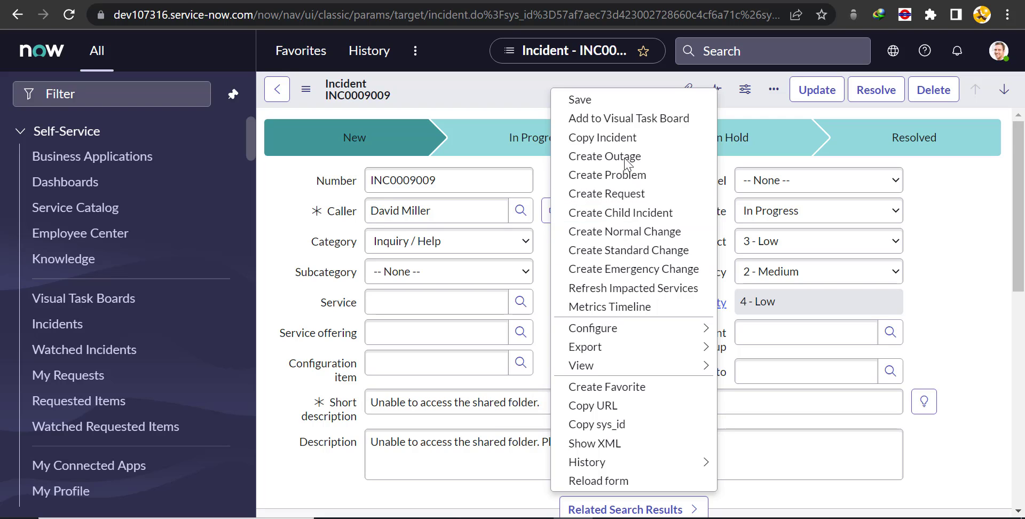
click(565, 102)
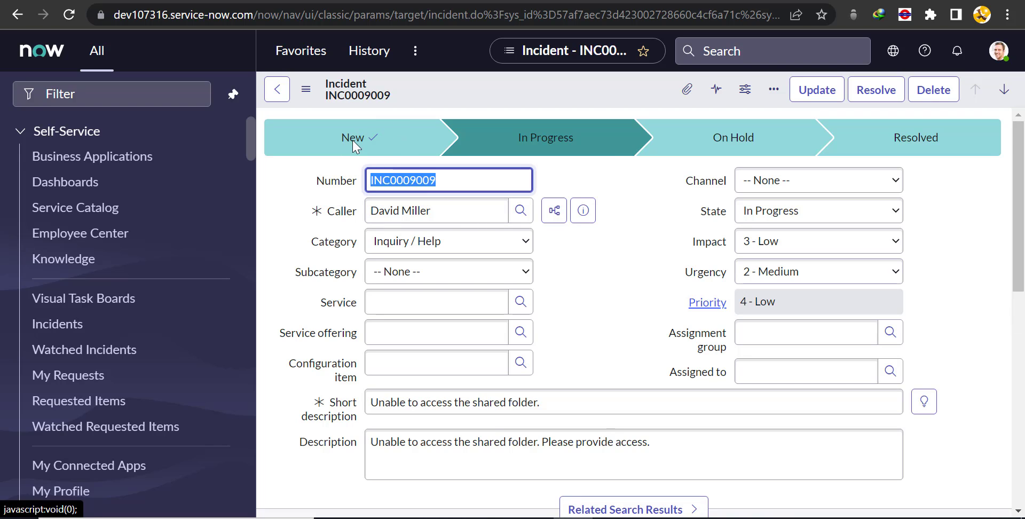
scroll(987, 243, down, 5)
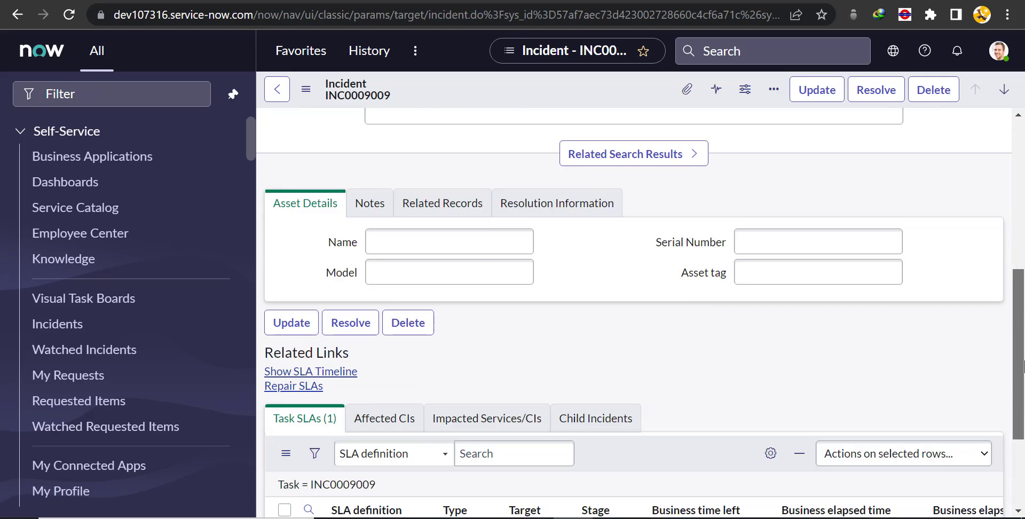
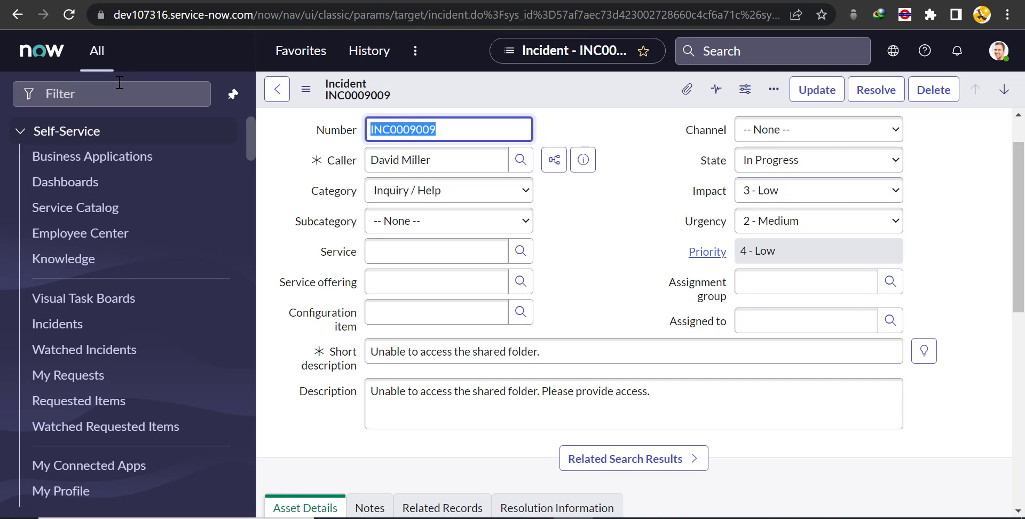
Step: Find "process flow" in the navigator and open the Process Flow list
click(124, 101)
text(p)
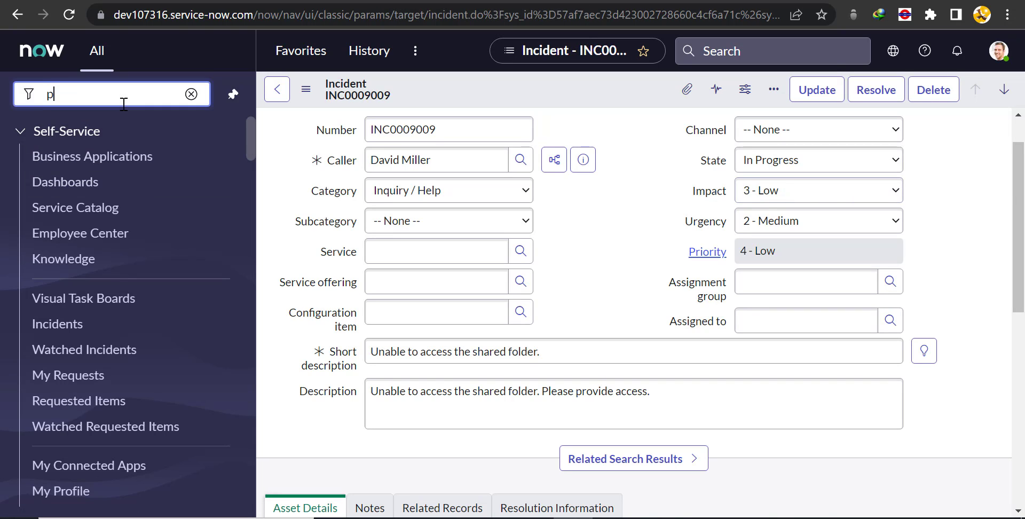
text(rocess)
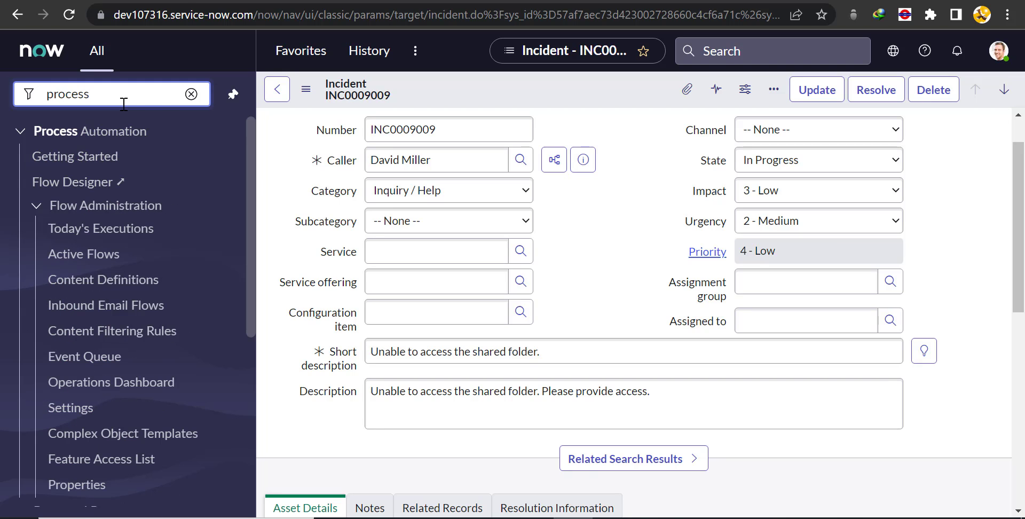
text( flow)
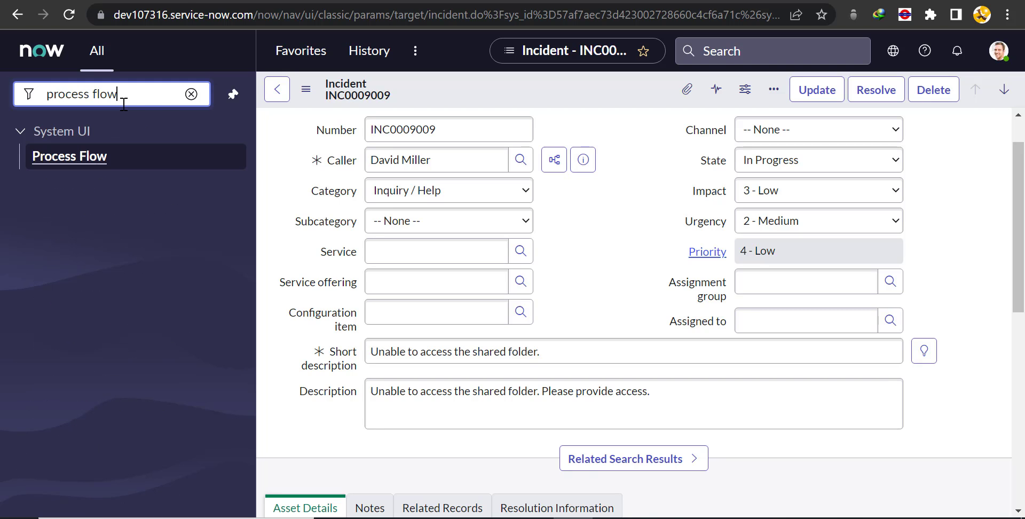
click(66, 169)
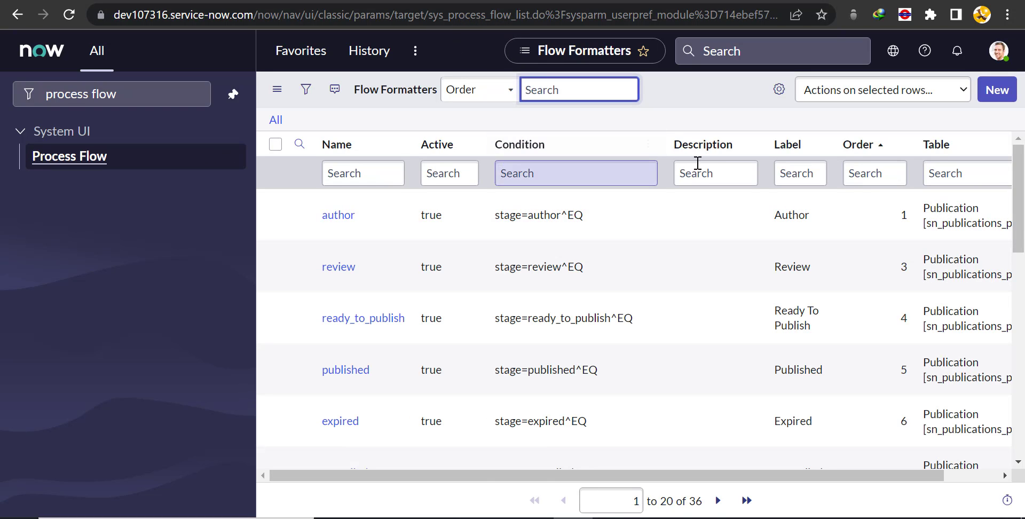
Step: Filter the Flow Formatters by Table "=incident" and open the "new" record to review its settings
click(957, 180)
text(=)
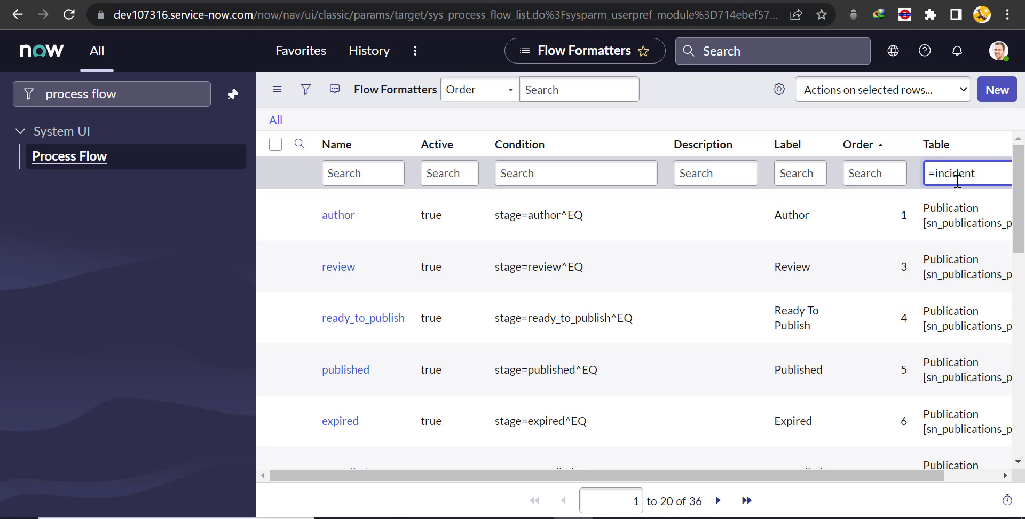
text(incident)
key(Return)
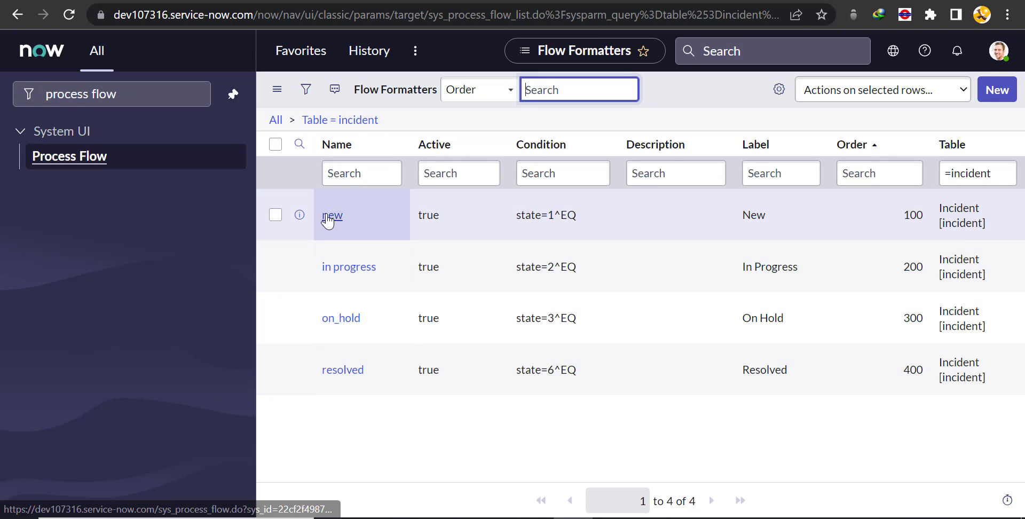
click(330, 215)
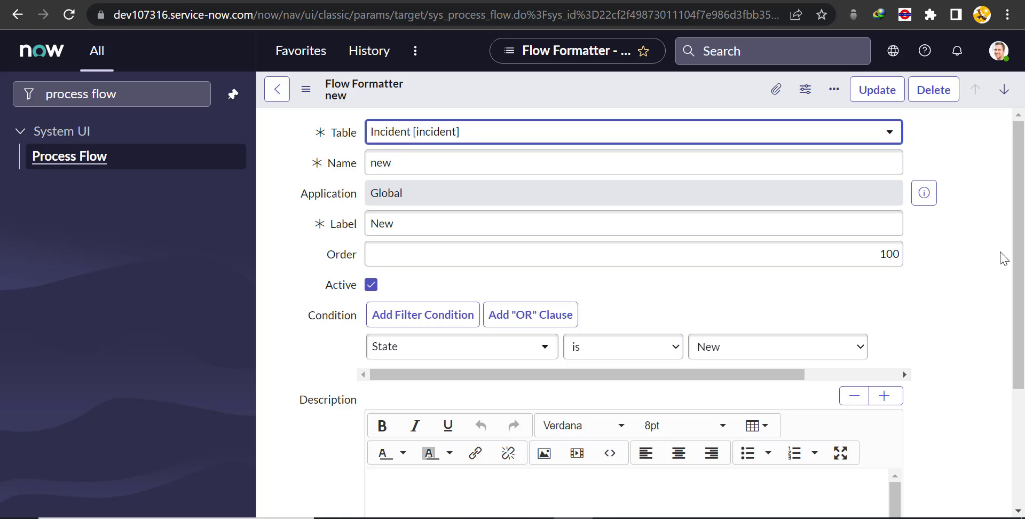
mouse_move(1018, 256)
mouse_down()
mouse_move(1018, 347)
mouse_move(1023, 245)
mouse_up()
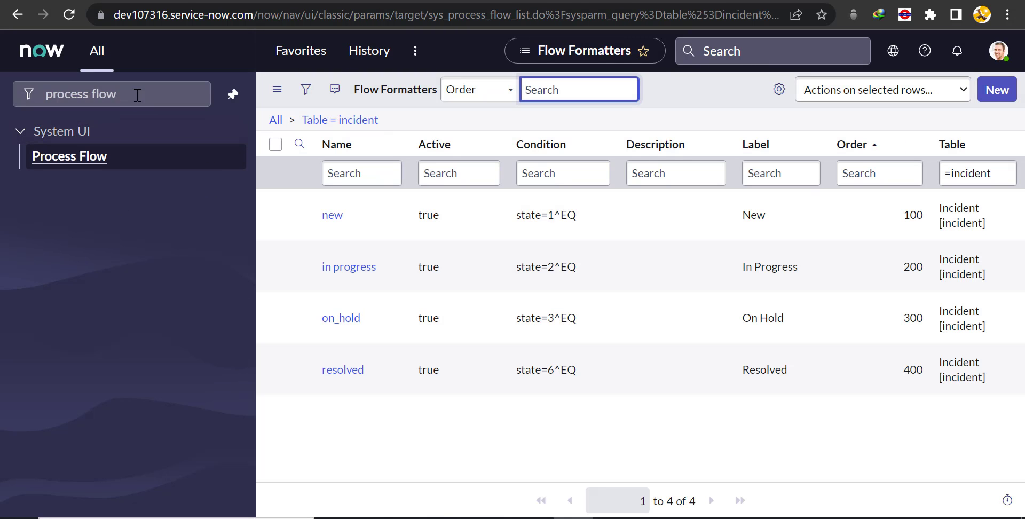
Step: Search the navigator for "incident" and open the list of open incidents
click(137, 95)
click(191, 94)
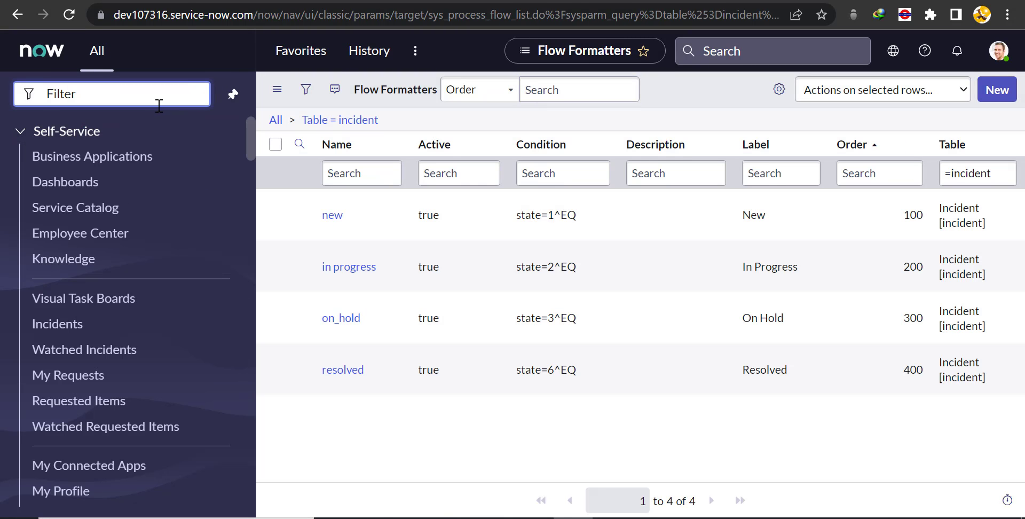
text(incident)
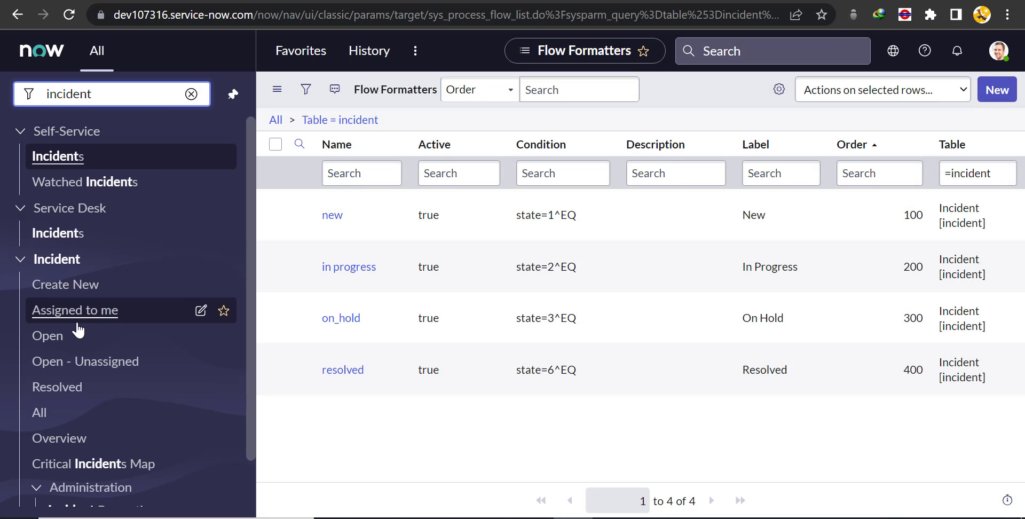
click(53, 336)
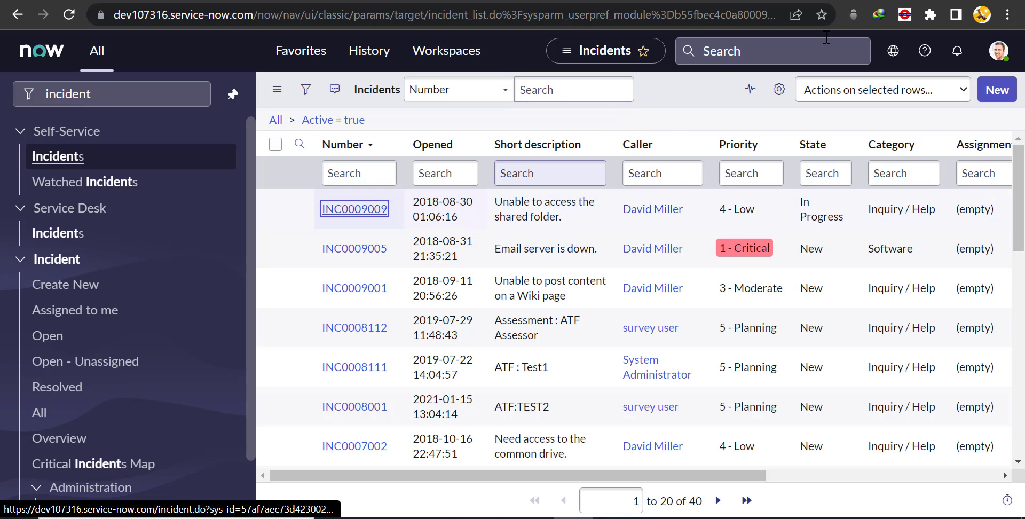
Step: Return to the "new" flow formatter record and select its Order value
key(Return)
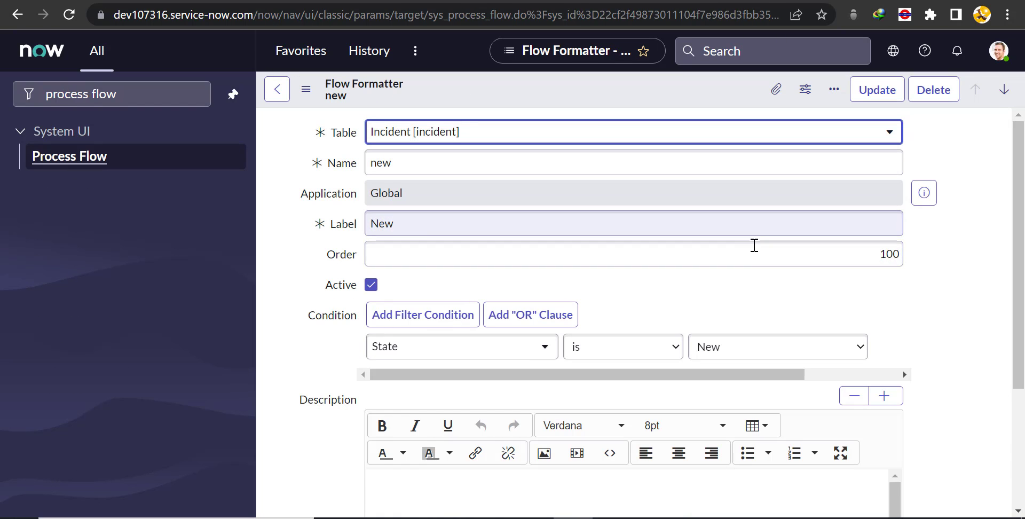
drag(873, 256, 902, 259)
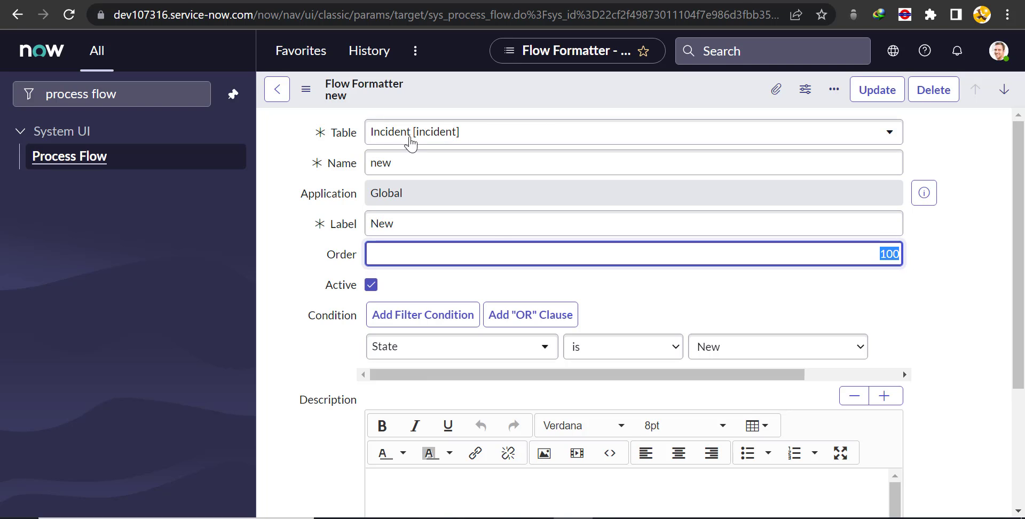